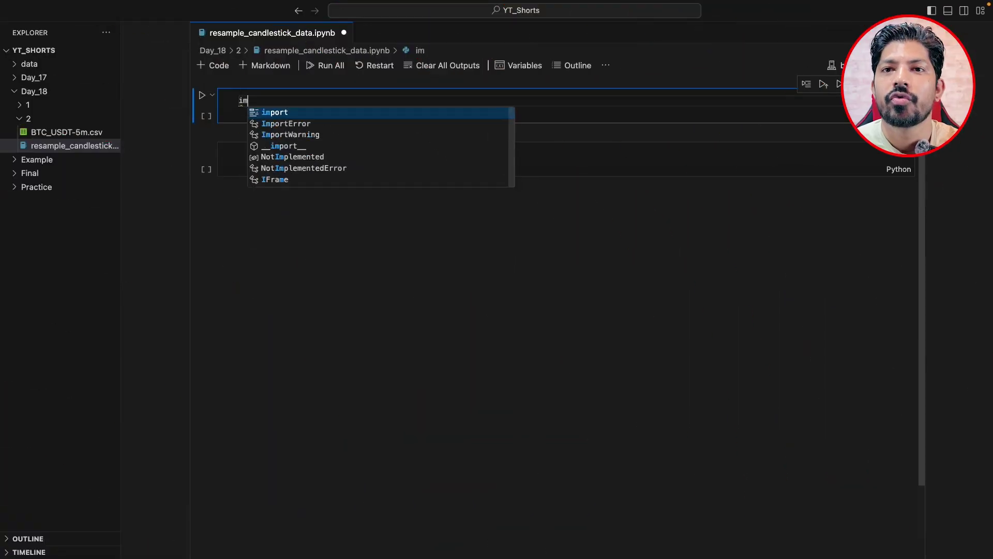
text(port pa)
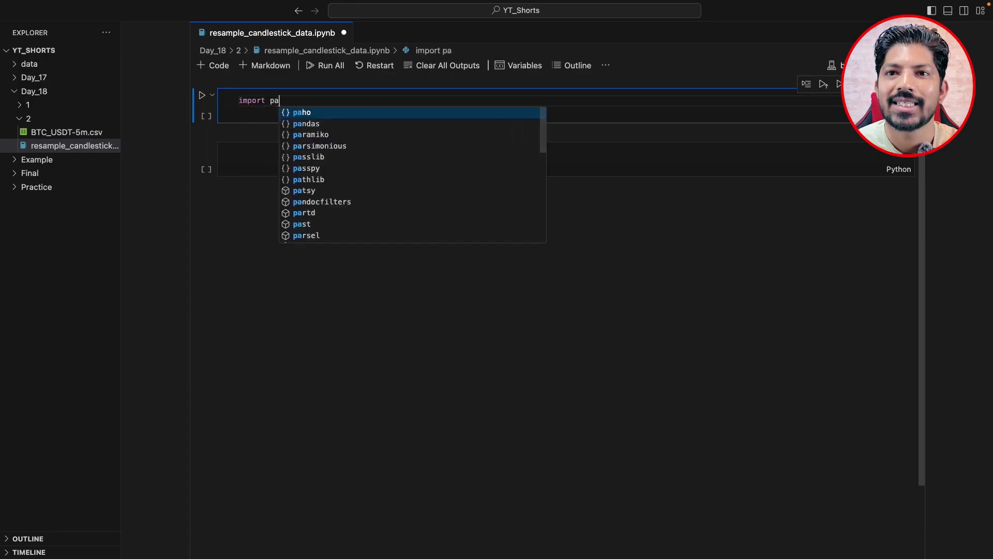
text(ndas as pd)
Step: Import pandas as pd, read BTC_USDT-5m.csv into df, and show the 260847 × 6 table
key(shift+Return)
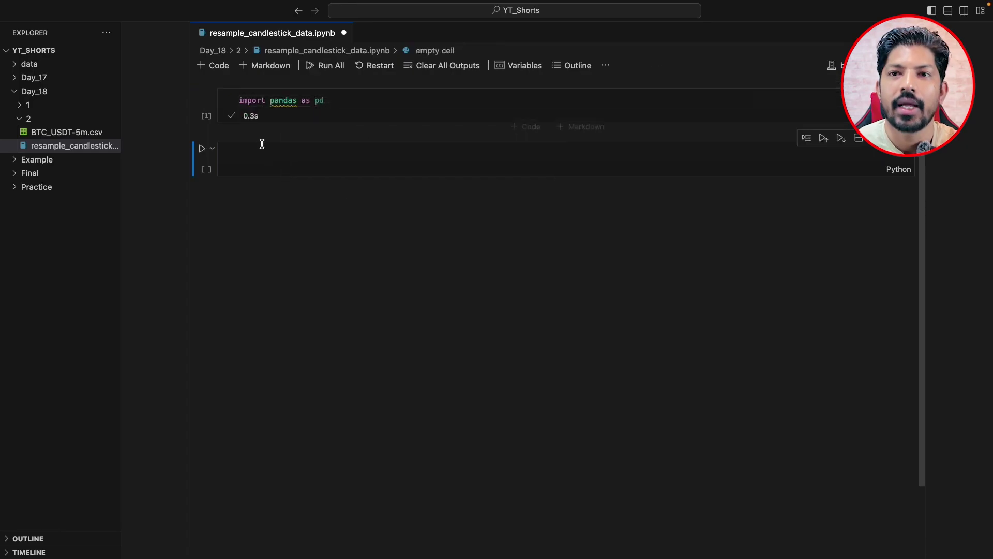
text(df)
key(shift+Return)
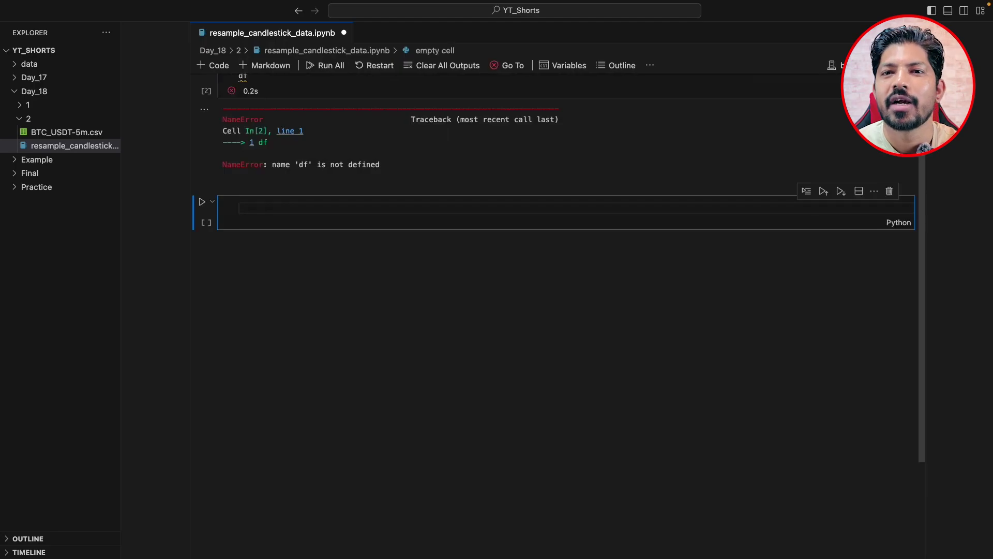
key(Up)
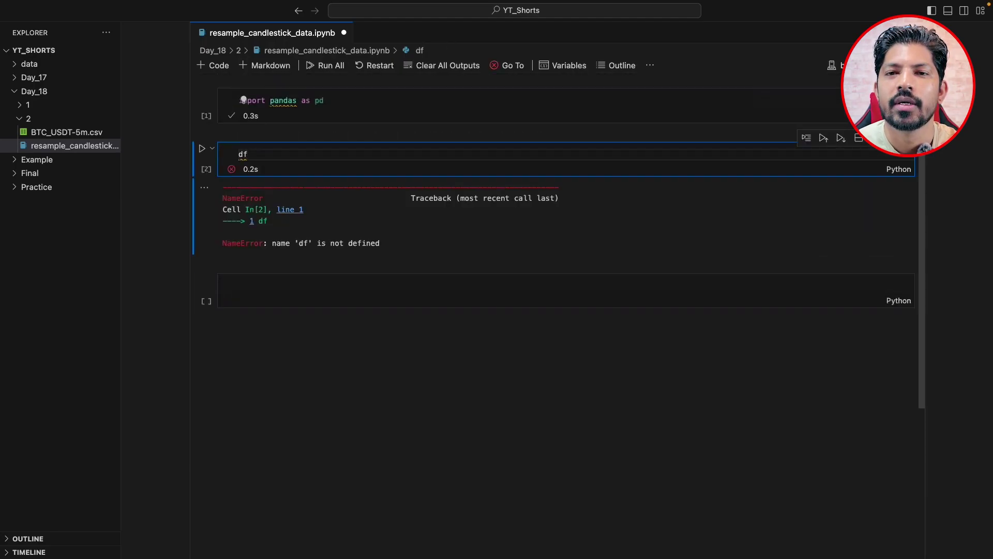
text( = pd.re)
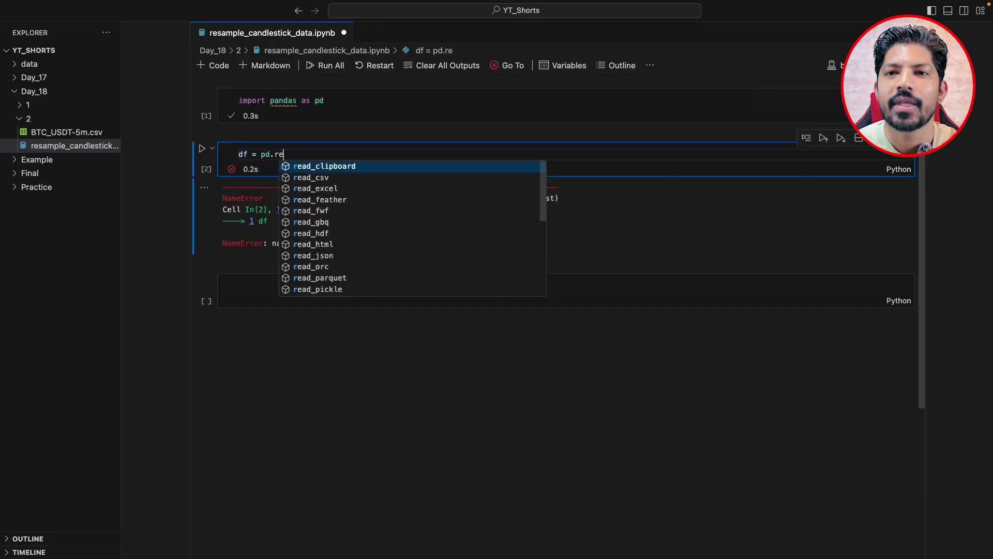
text(ad_csv()
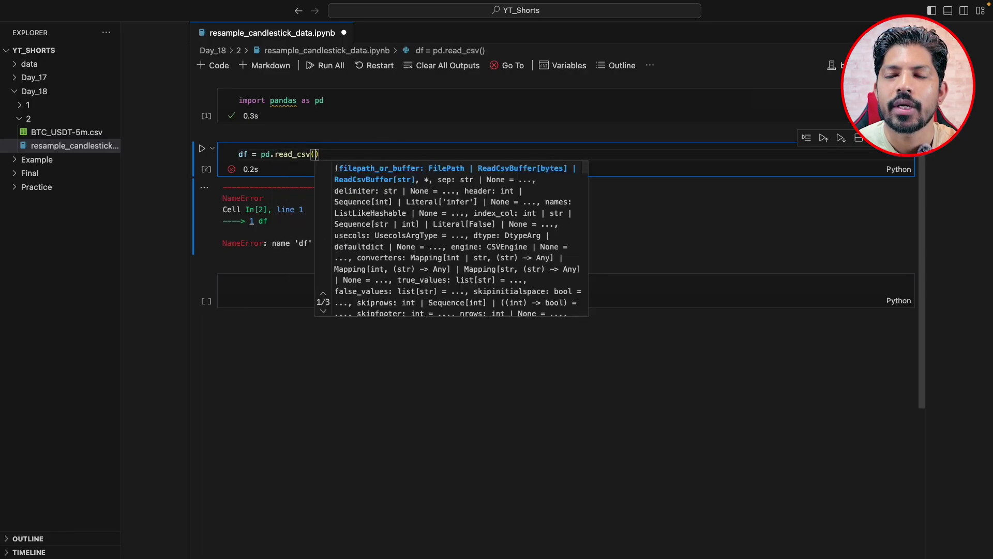
text("BT)
key(Return)
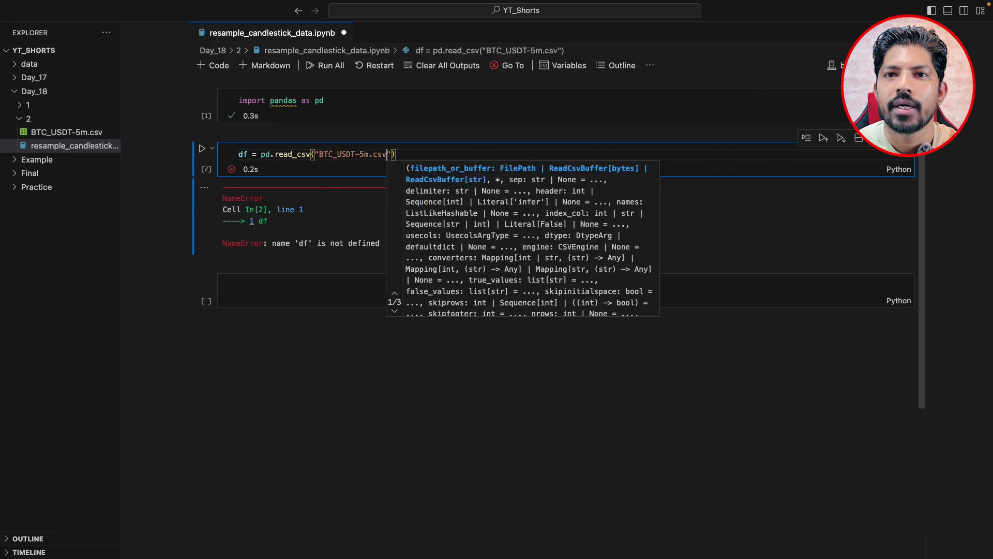
key(shift+Return)
text(df)
key(shift+Return)
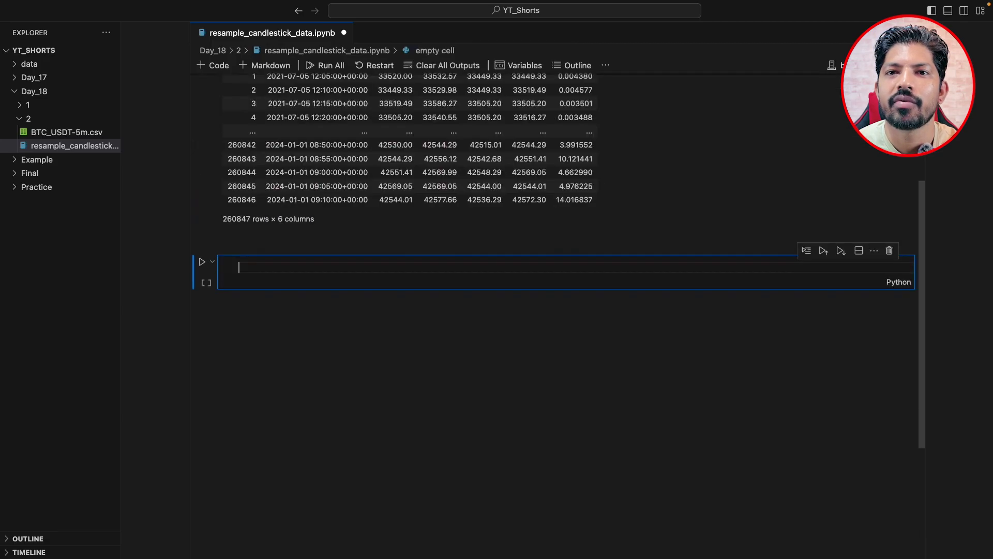
scroll(308, 244, up, 1)
drag(222, 395, 314, 394)
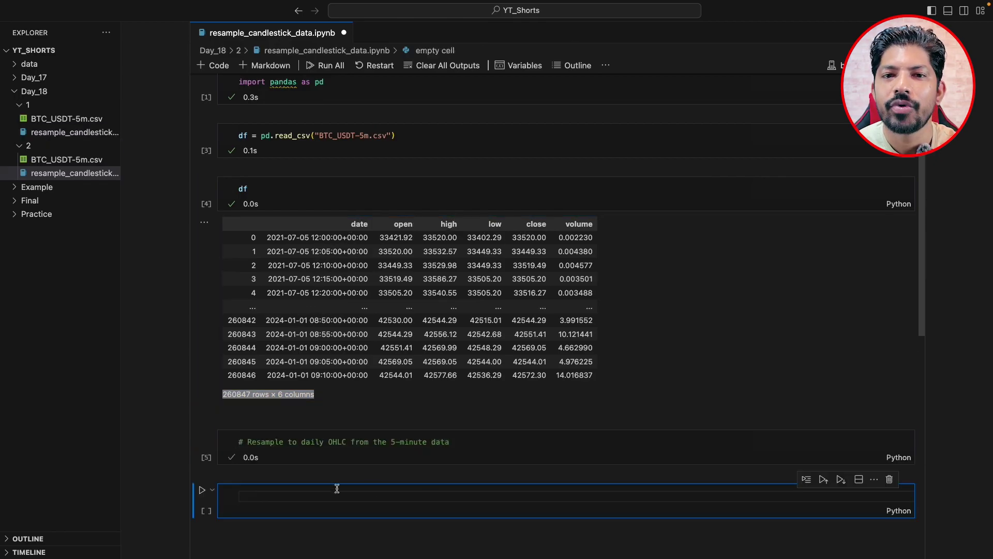
text(# Resample to weekly data and calculate the mean for 'Close' and 'Volume')
Step: Add the weekly-resample comment cell, then start a new line under '# Resample to daily OHLC'
key(shift+Return)
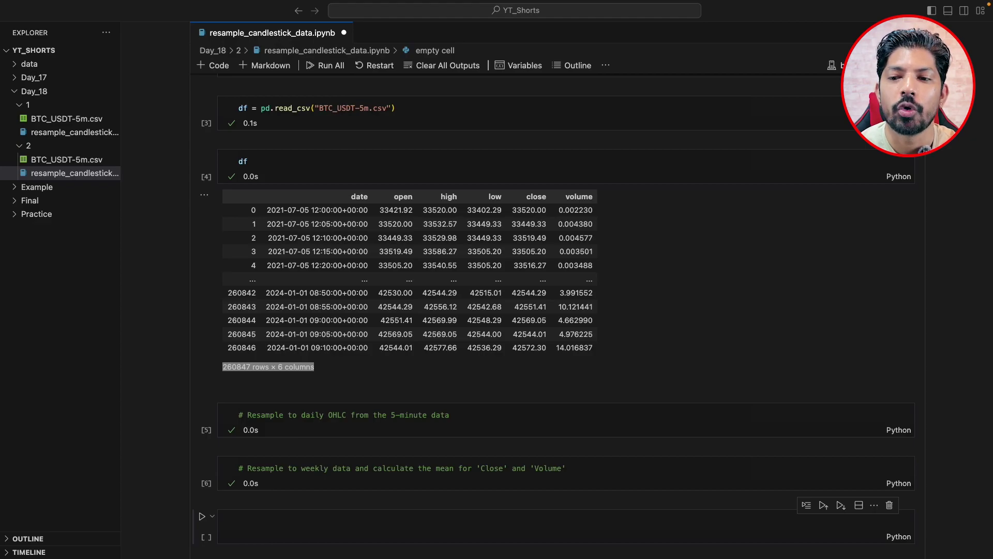
text(# Resampling to Custom Busine)
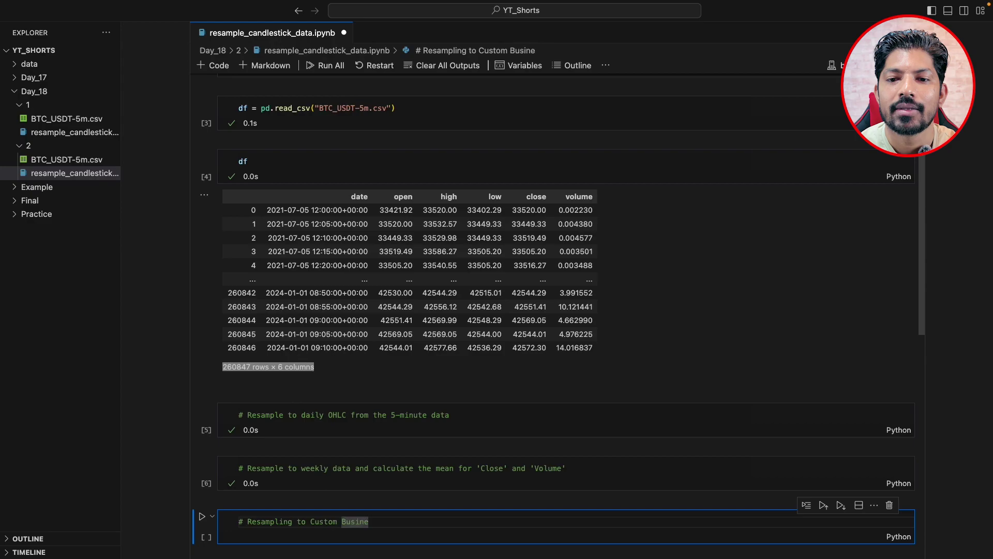
text(ss Day)
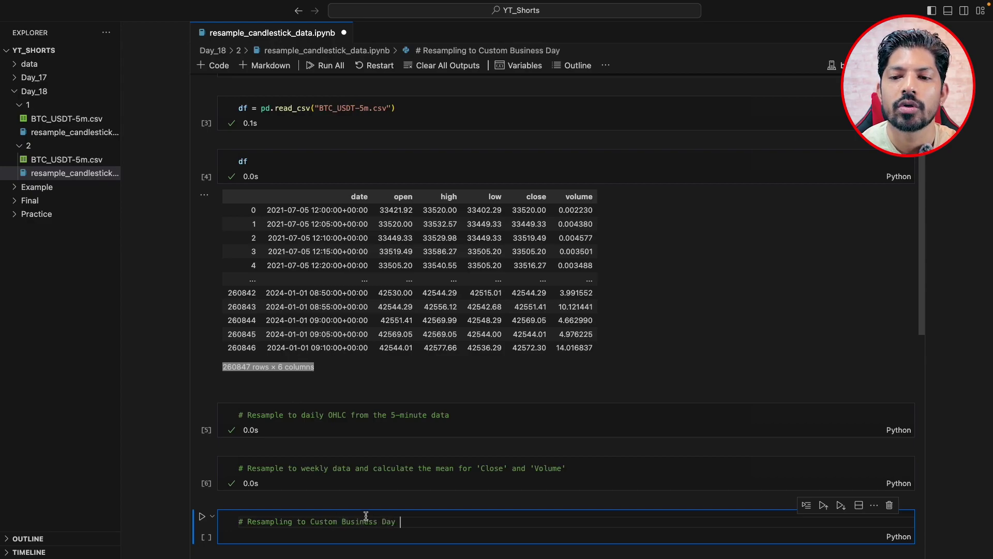
mouse_move(306, 437)
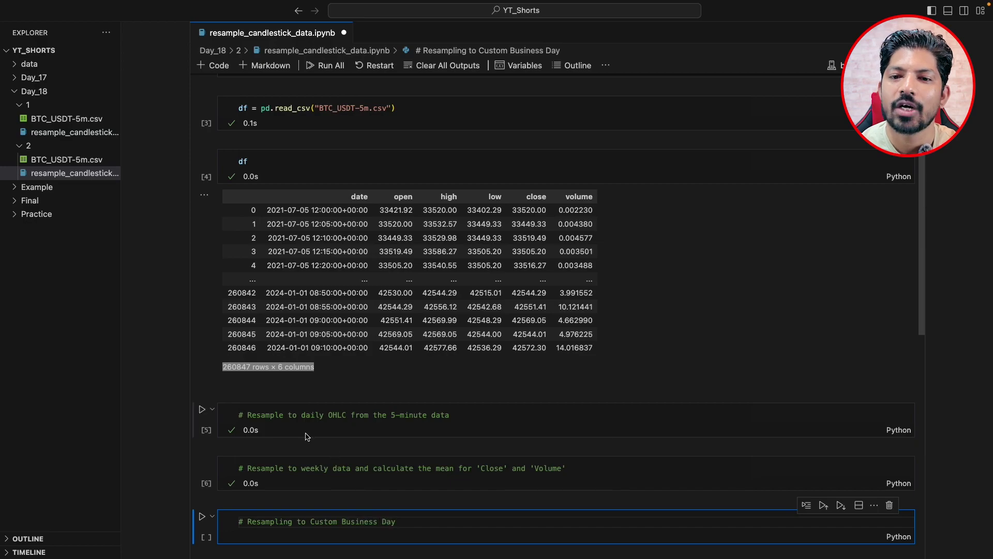
click(264, 415)
click(475, 417)
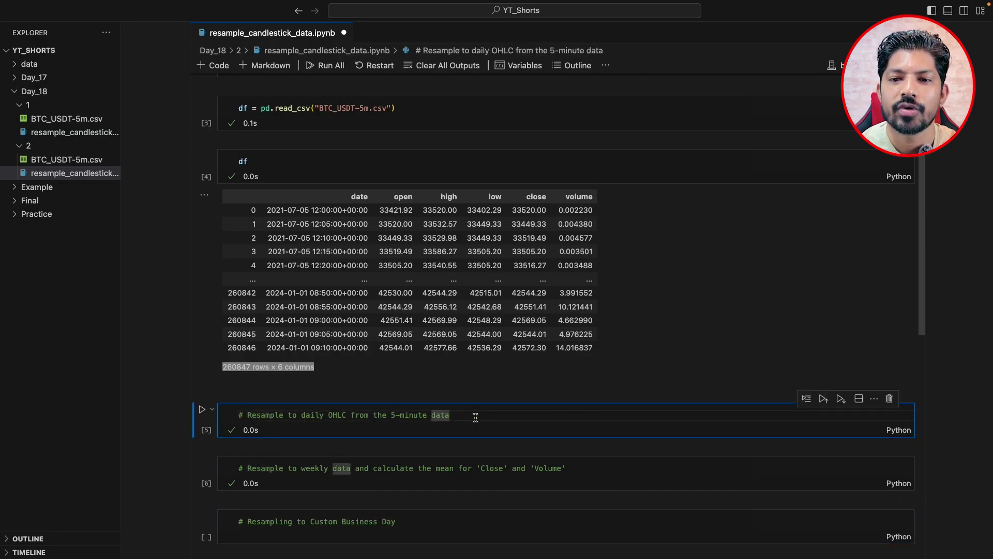
key(Return)
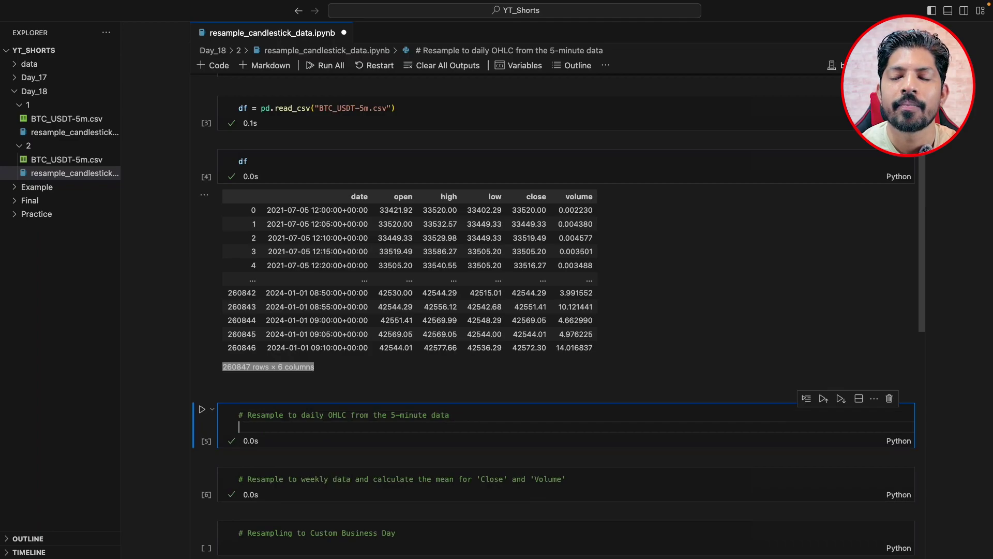
text(df.resample()
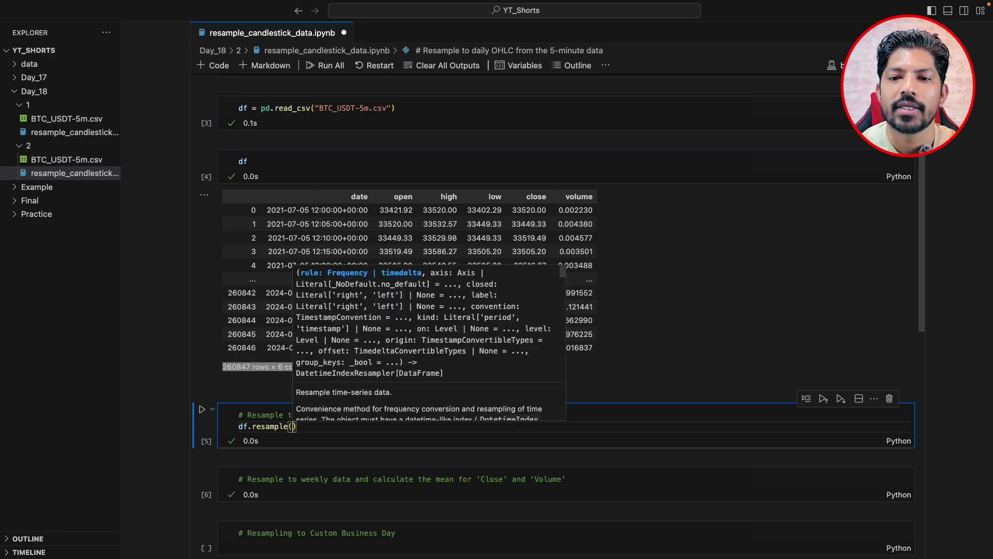
Step: Begin the df.resample('D') daily OHLC code, removing the auto-inserted parentheses
key(BackSpace)
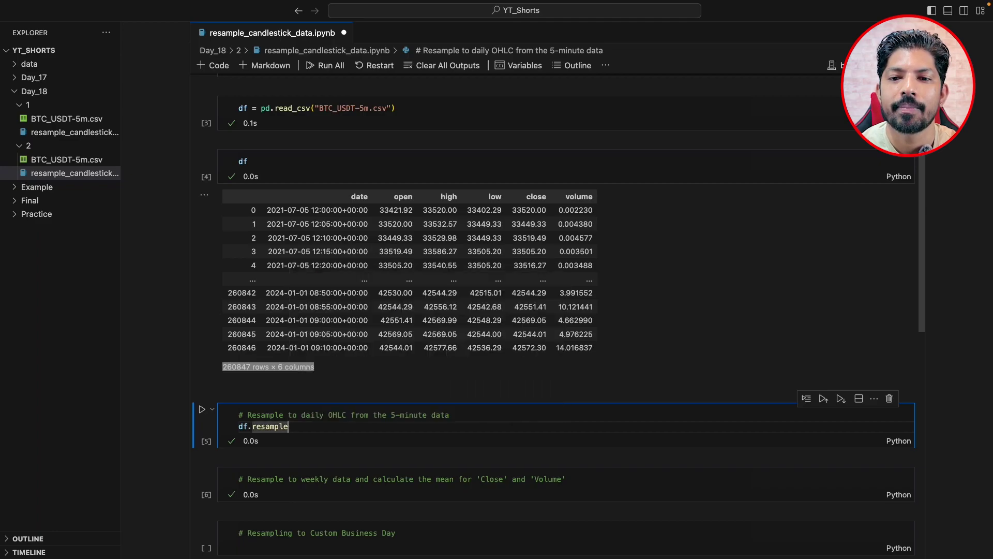
text((')
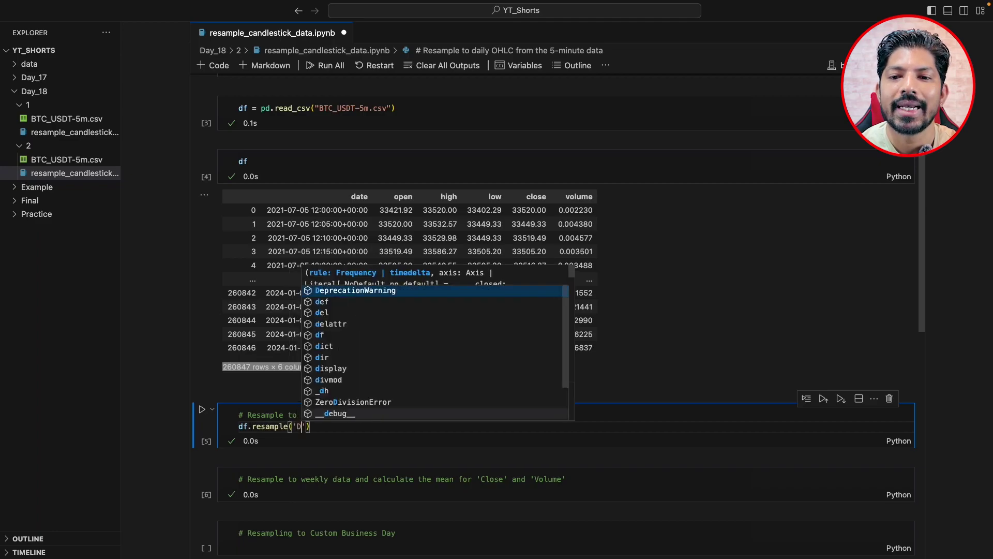
text(D'))
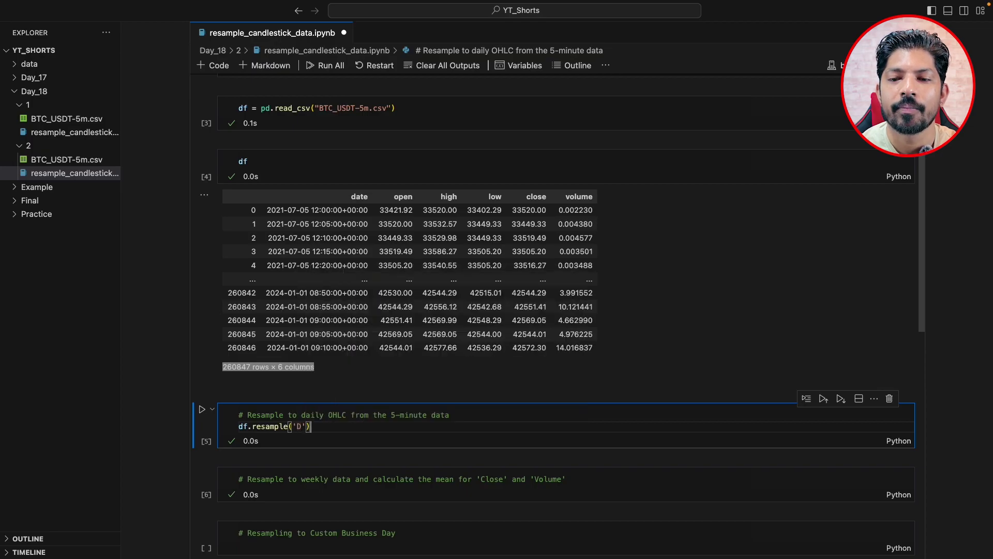
text(.agg)
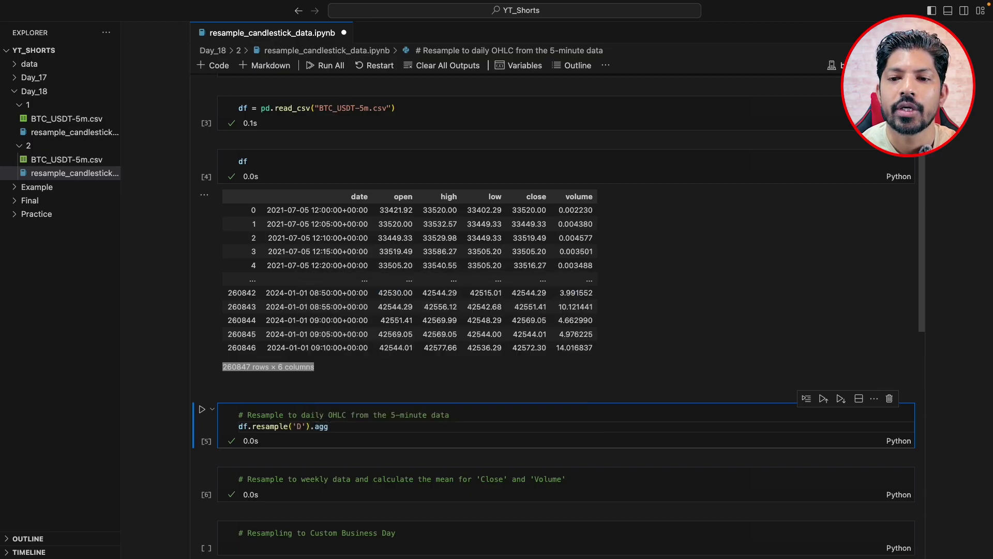
text(({)
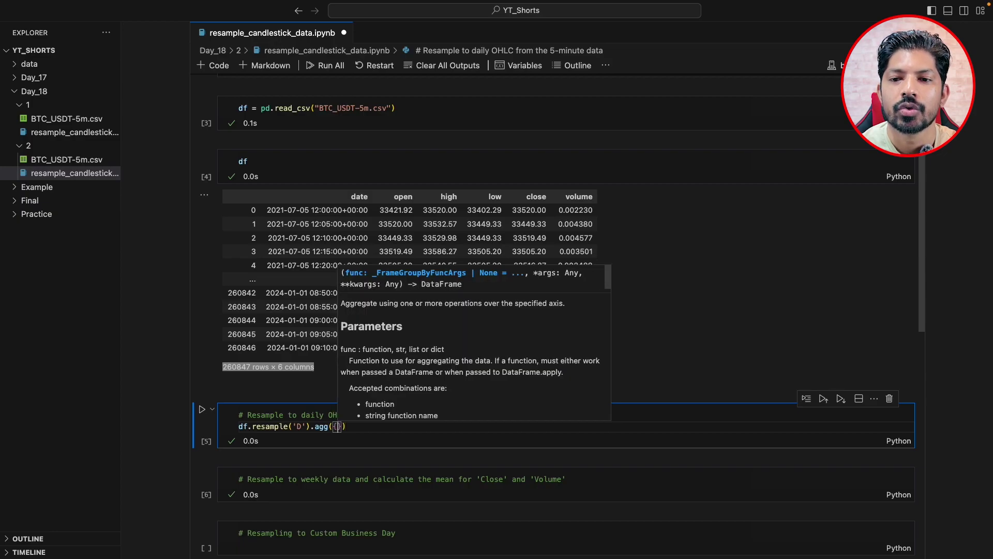
text('opne')
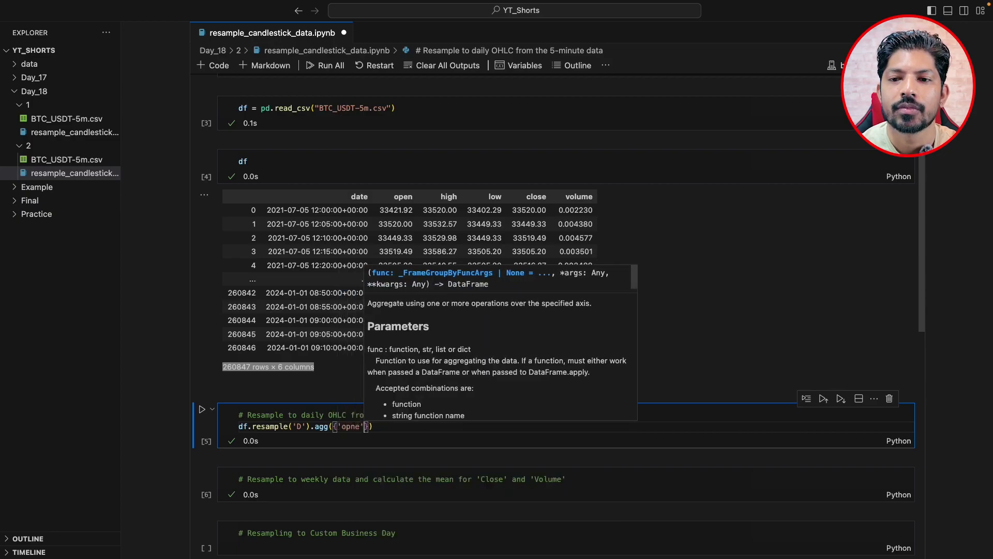
text(:'first')
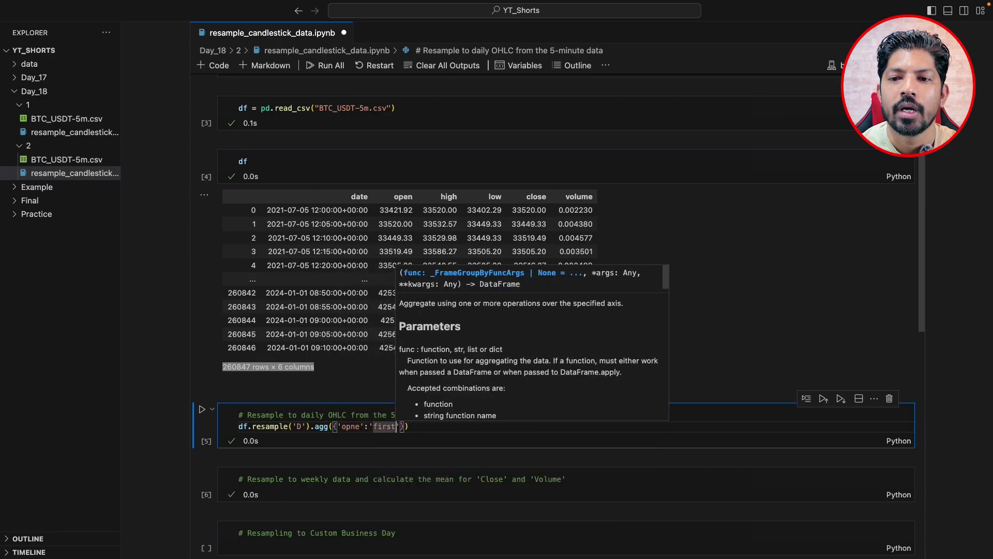
text(,')
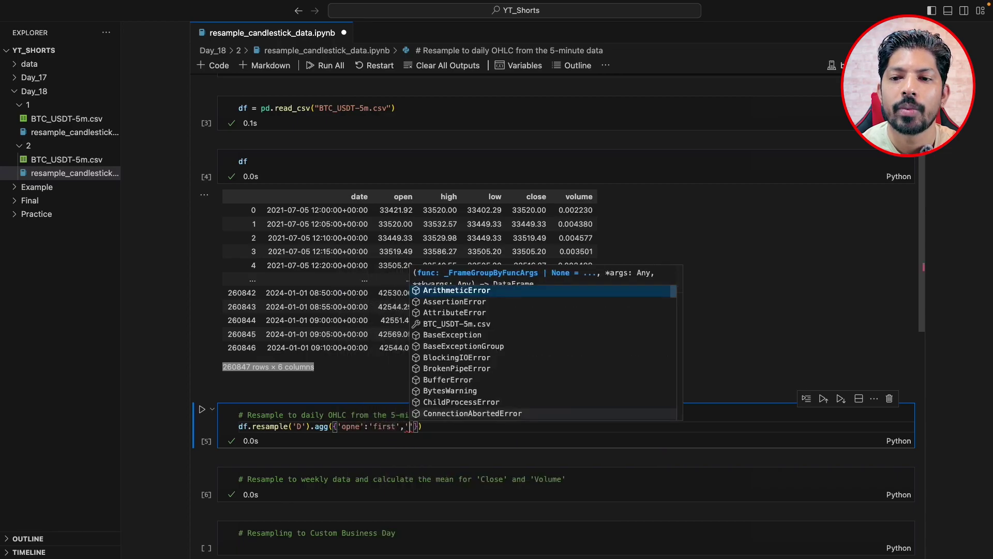
text(high':)
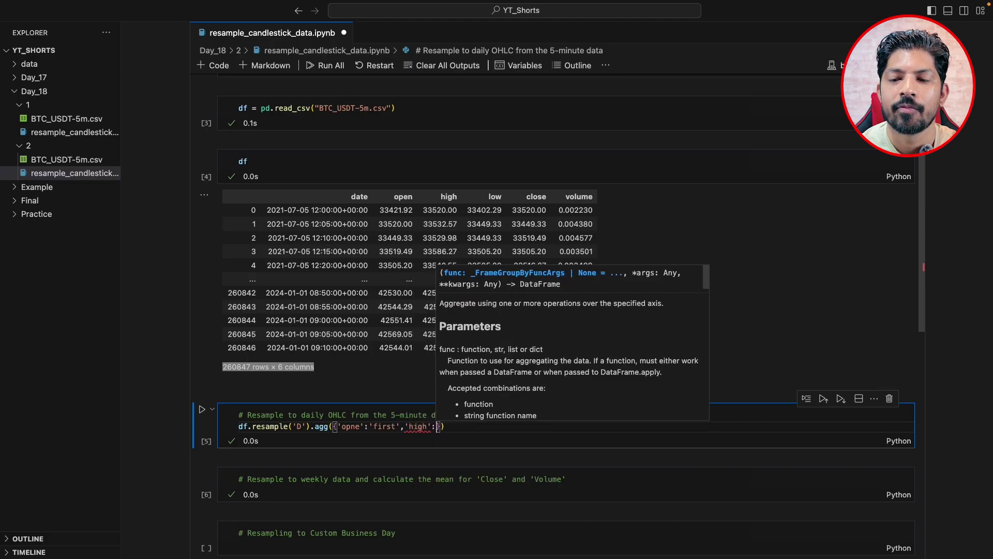
text('max')
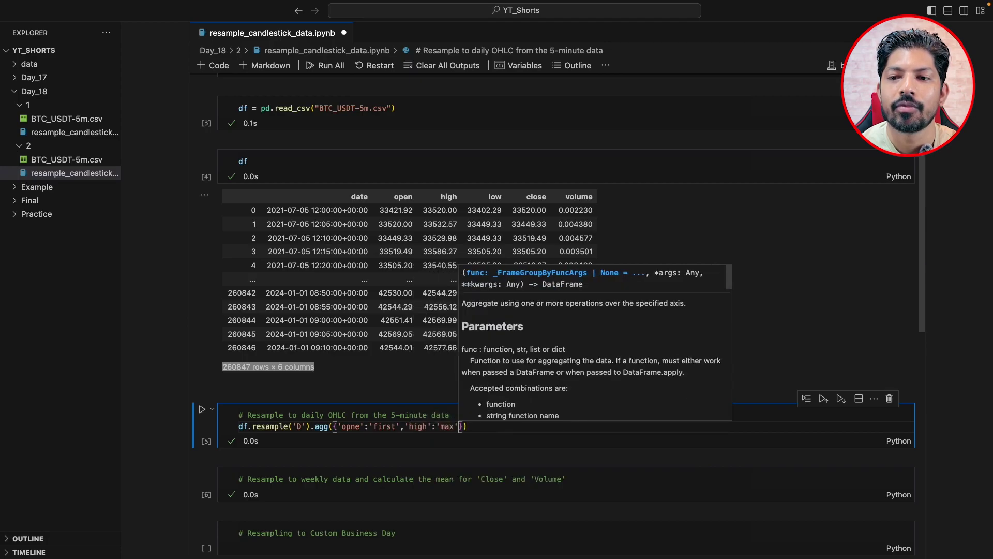
text(,'low')
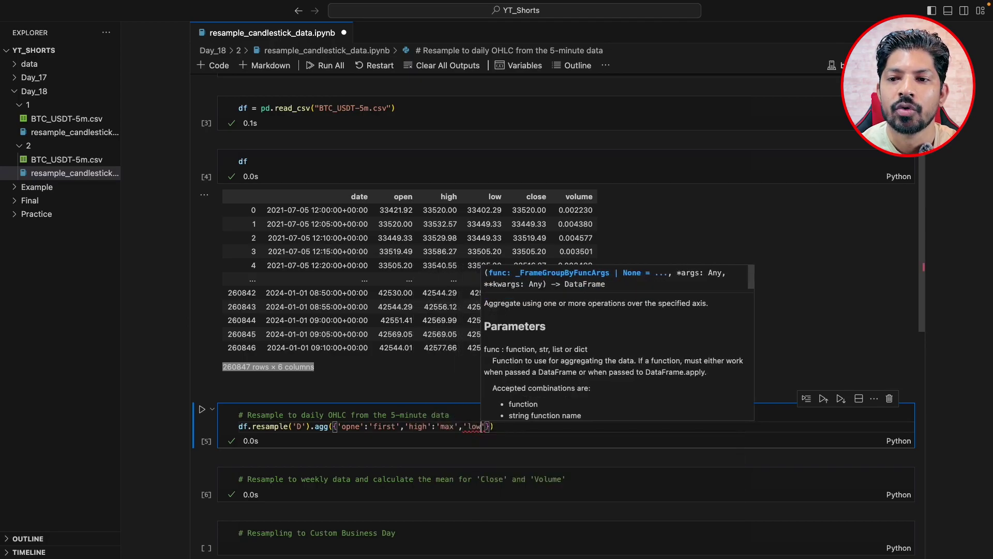
text(:')
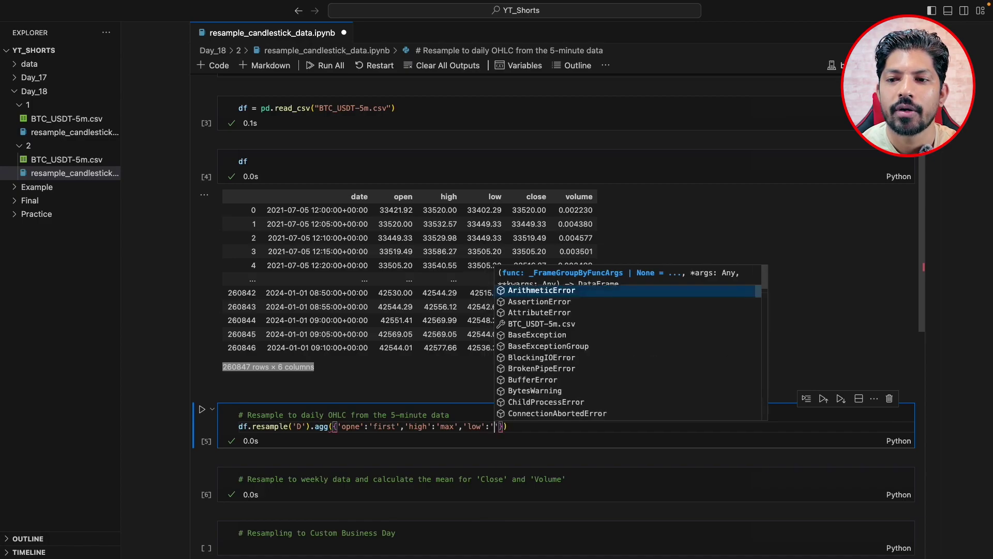
text(min')
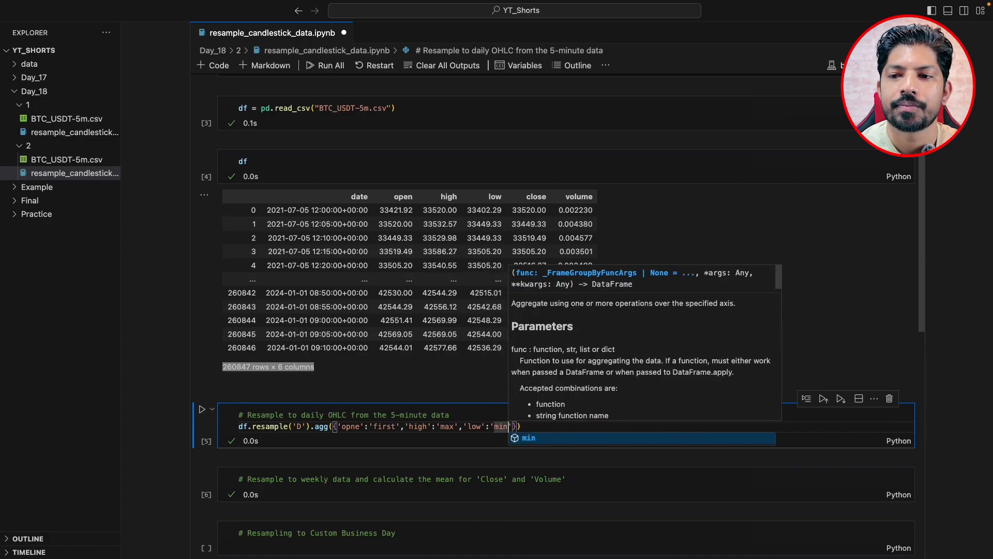
text(,'close':'last'})
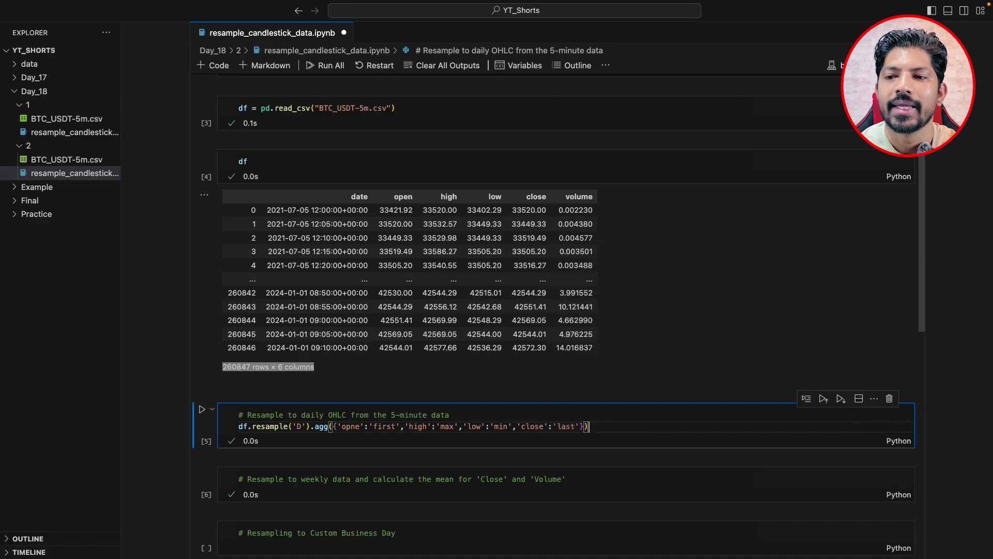
text().dropn)
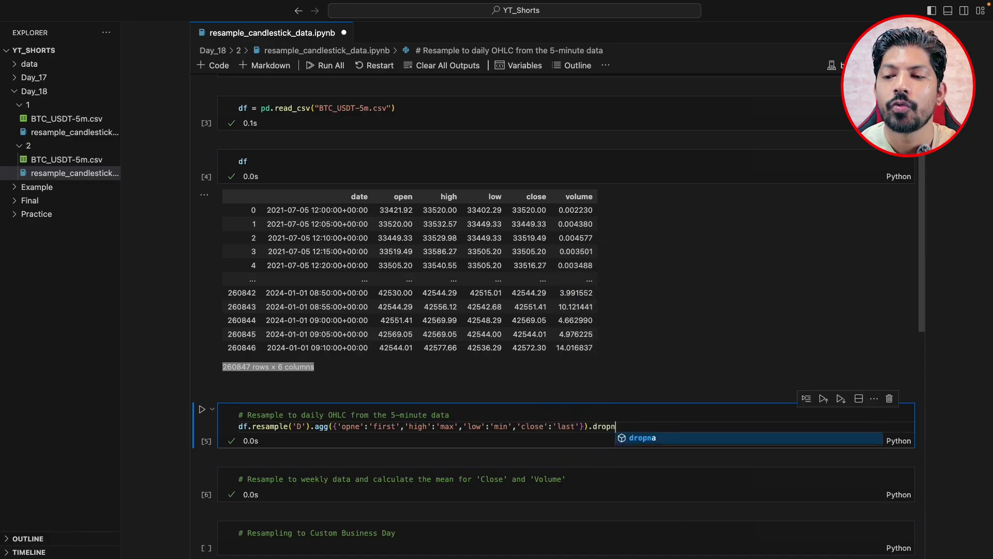
text(a()
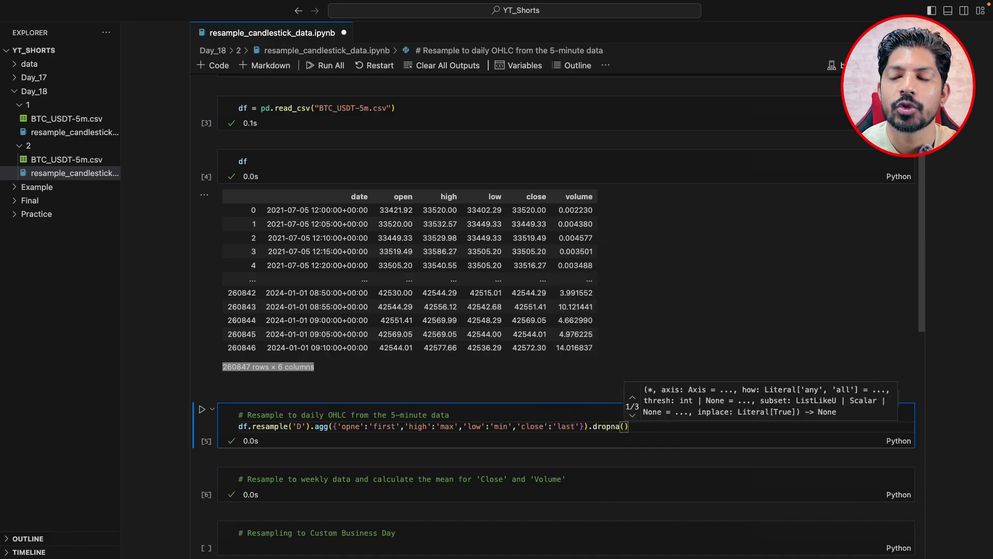
Step: Run the daily resample, inspect its TypeError, and reload the CSV with parse_dates=['date']
key(shift+Return)
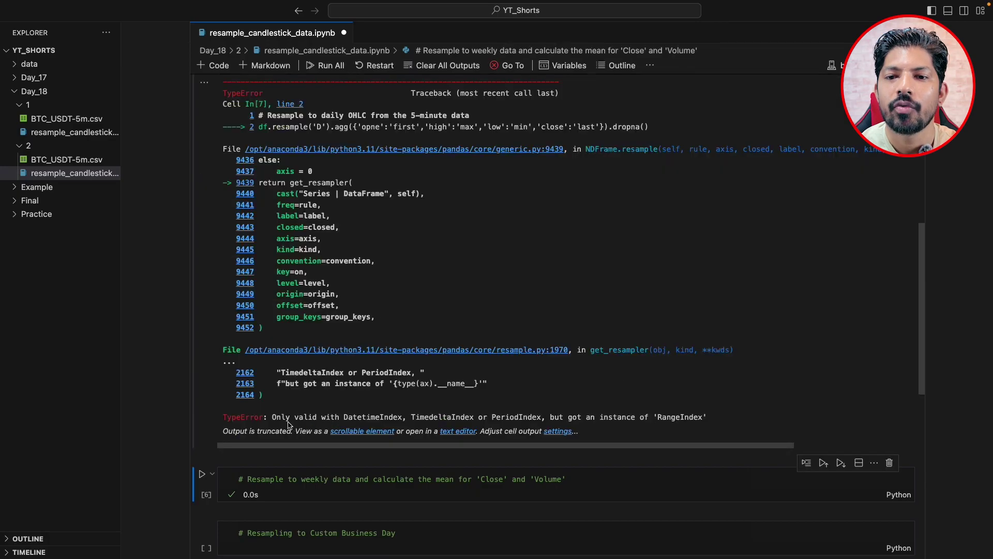
drag(272, 417, 704, 417)
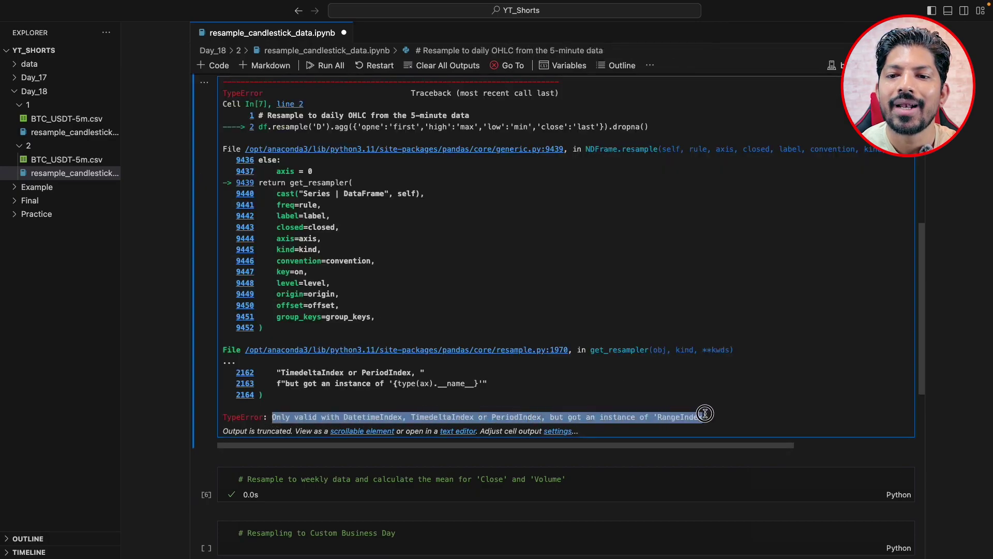
scroll(454, 359, up, 5)
scroll(349, 372, up, 6)
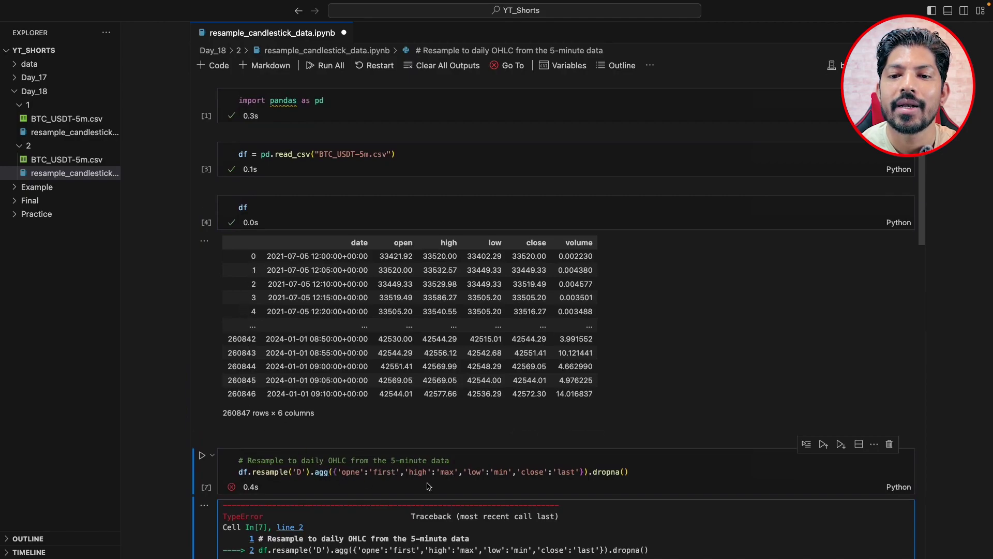
scroll(431, 487, down, 10)
scroll(428, 483, up, 2)
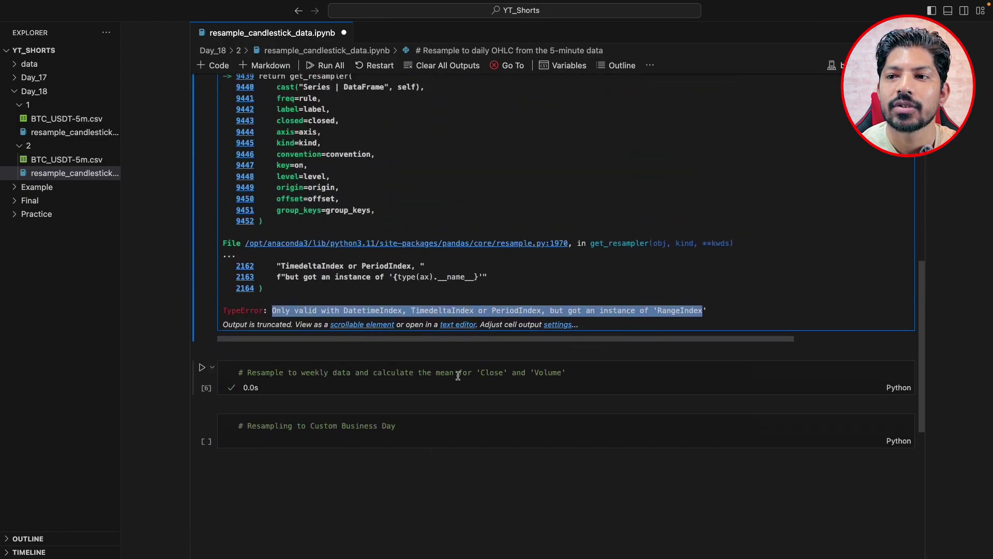
scroll(455, 378, up, 3)
scroll(458, 379, up, 3)
scroll(462, 396, up, 5)
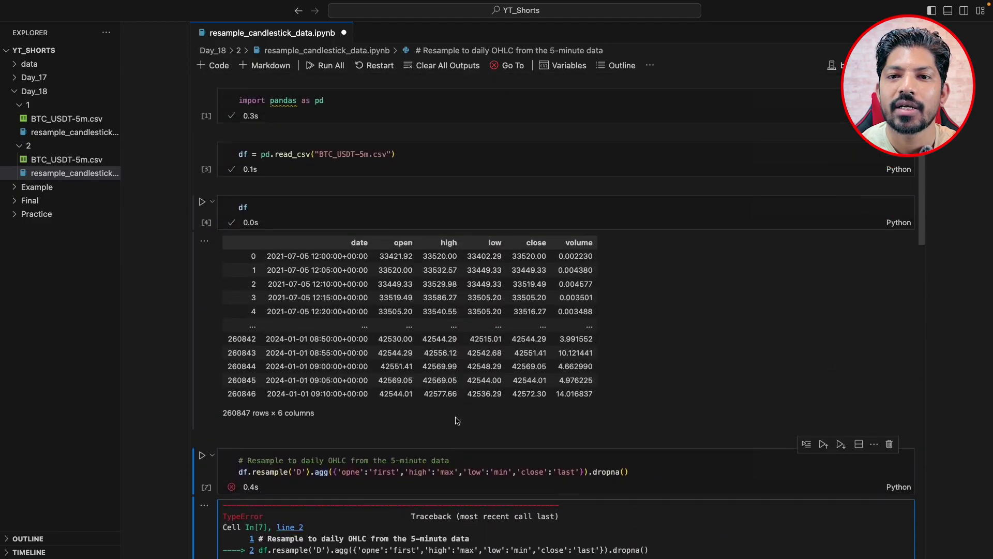
click(395, 155)
text(,)
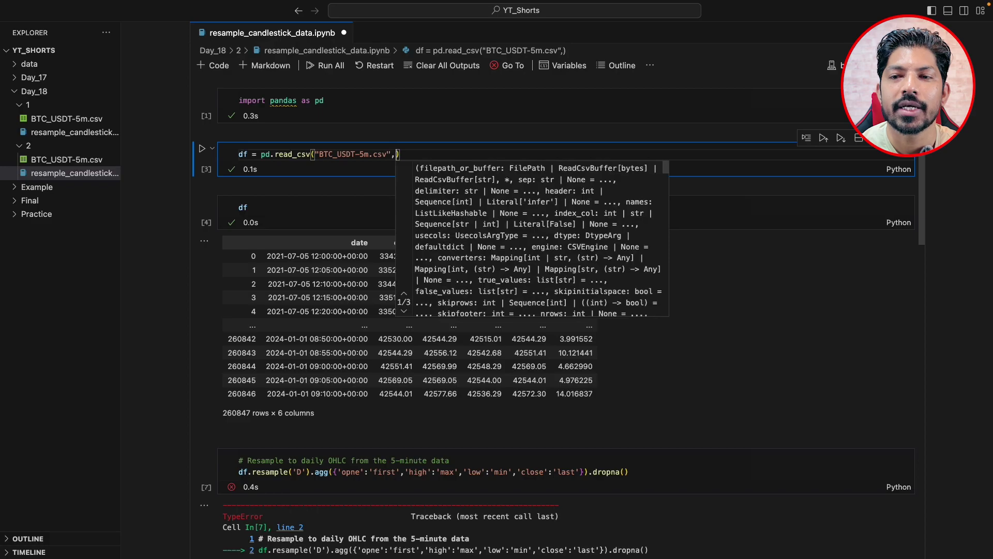
text(pars)
key(Tab)
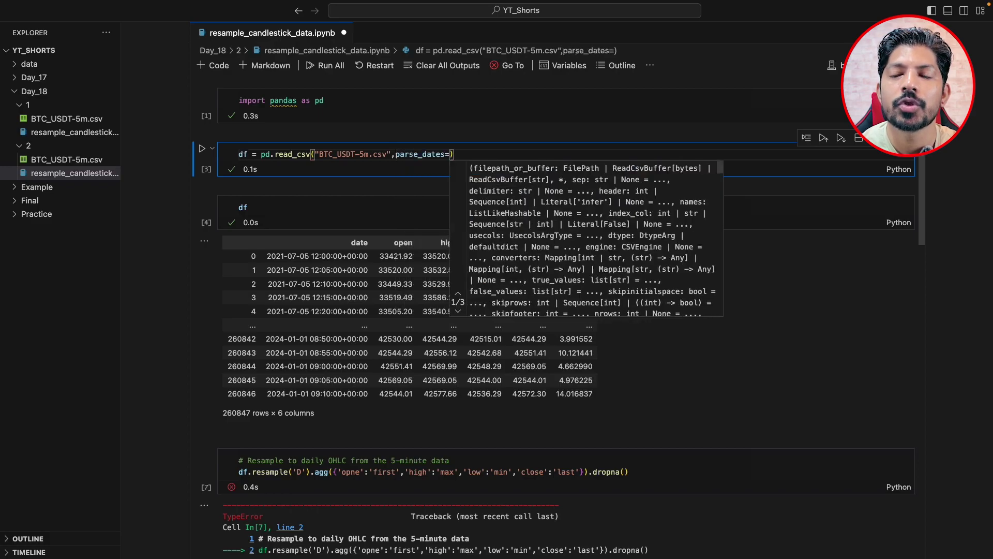
text([)
text('date')
key(shift+Return)
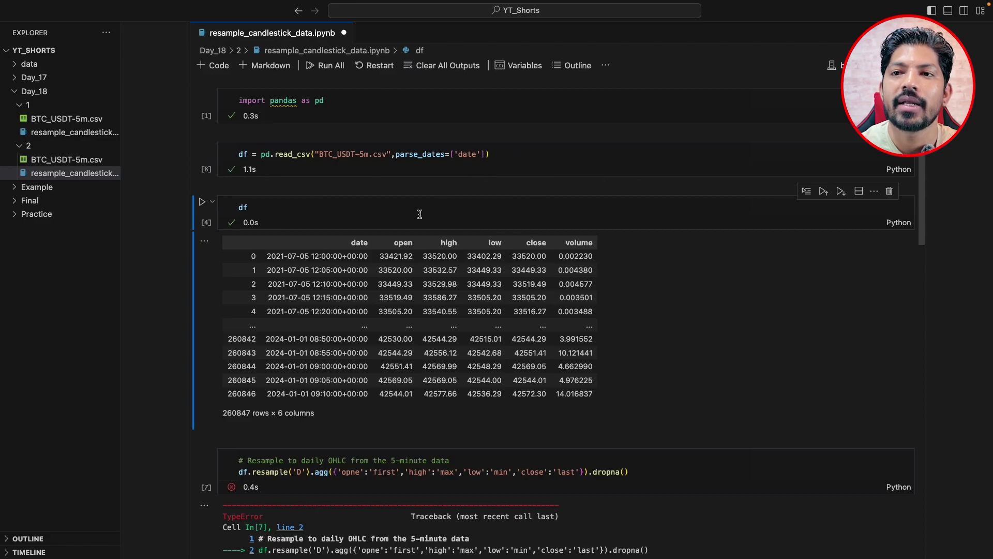
Step: Add a line to the data-loading cell and rerun the daily OHLC resample
click(521, 155)
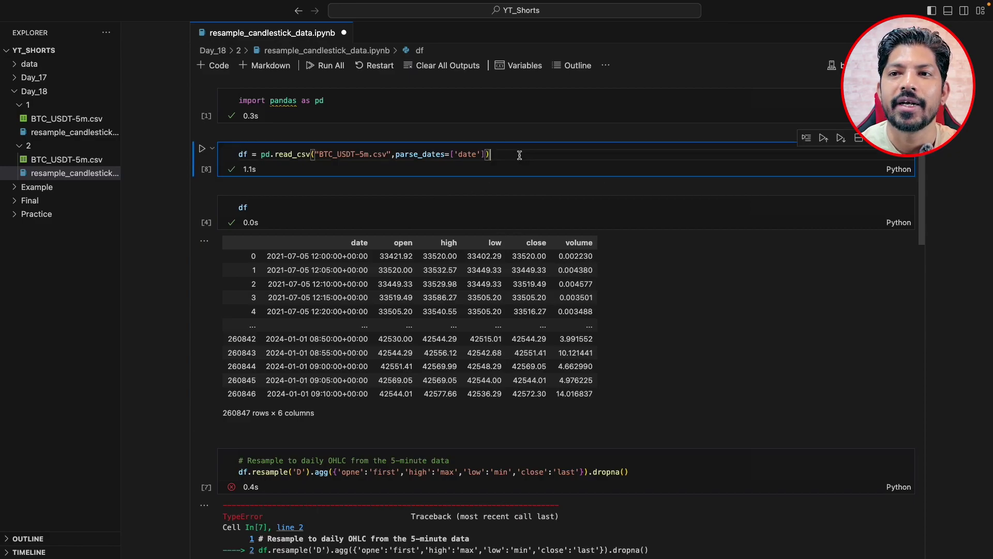
key(Return)
mouse_move(326, 210)
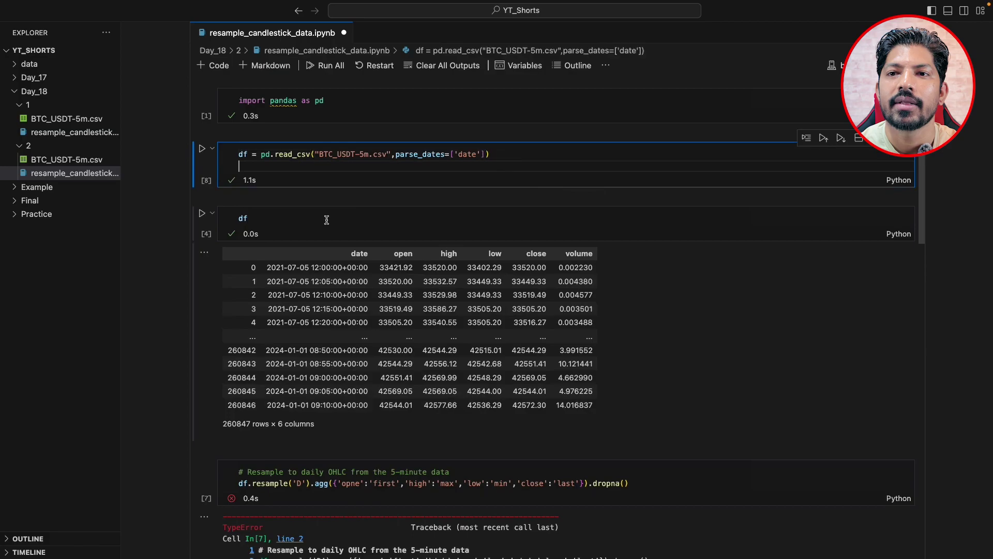
click(296, 231)
scroll(300, 291, down, 5)
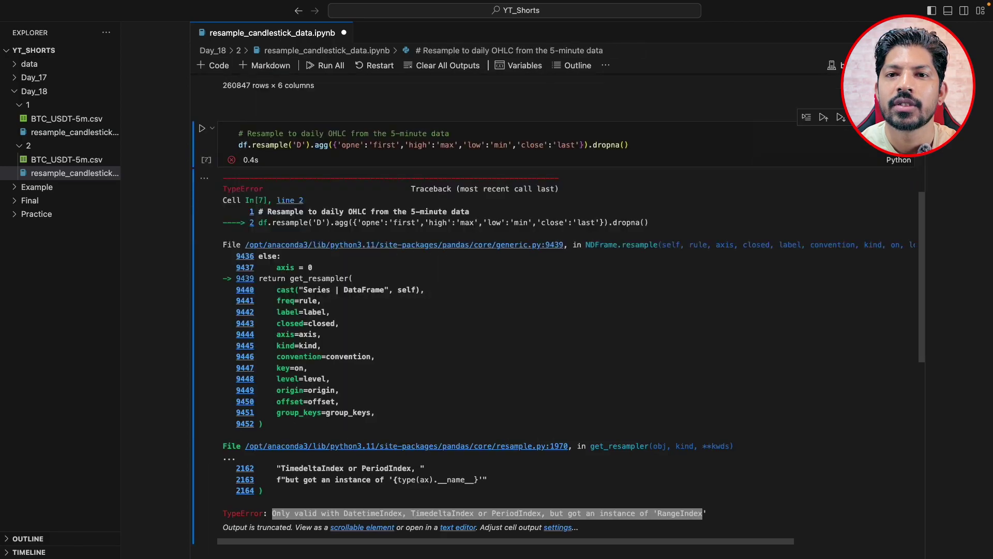
scroll(301, 291, up, 5)
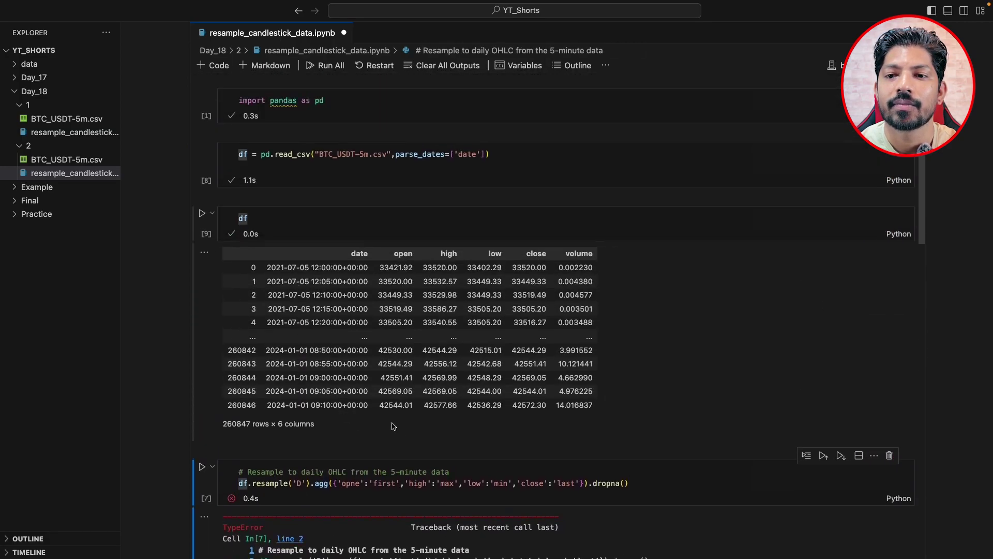
key(shift+Return)
scroll(419, 438, up, 3)
scroll(417, 436, up, 3)
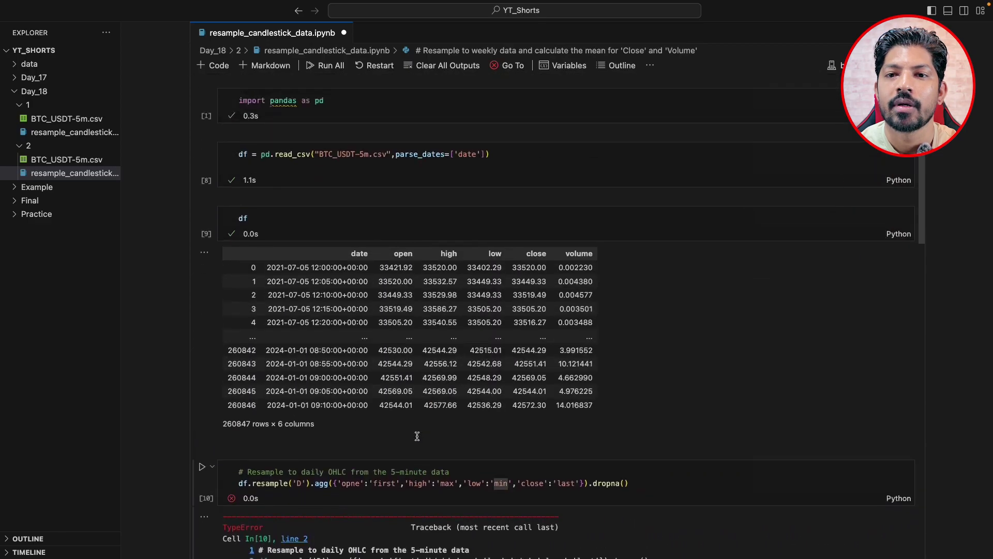
Step: Change the df cell to df.set_index('date'), giving 260847 rows × 5 columns
click(270, 217)
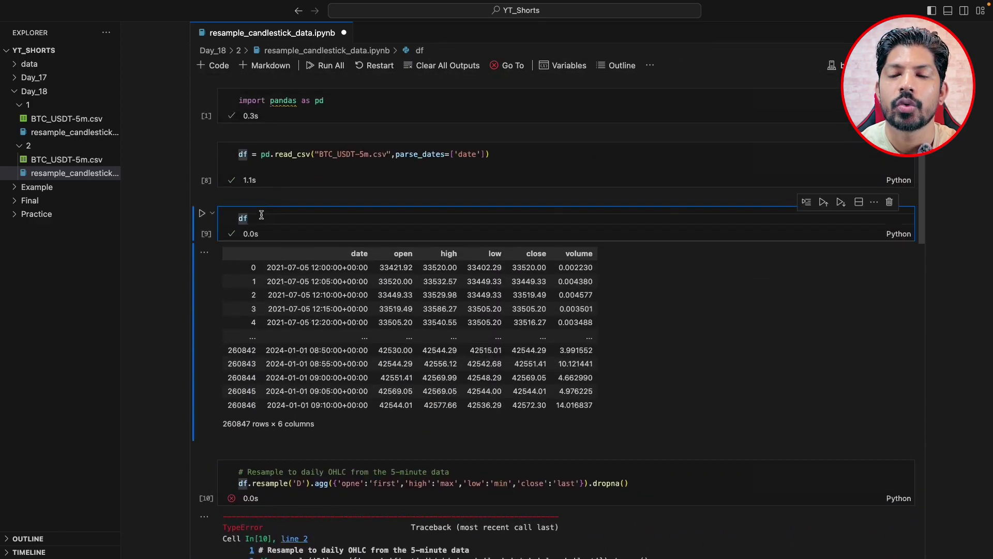
text(.set)
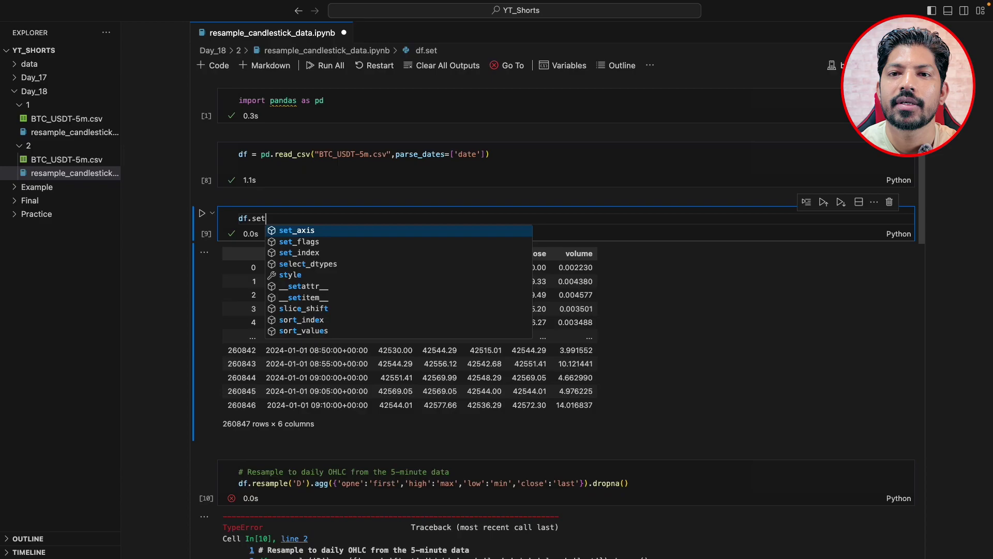
text(_)
key(Down)
key(Down)
key(Return)
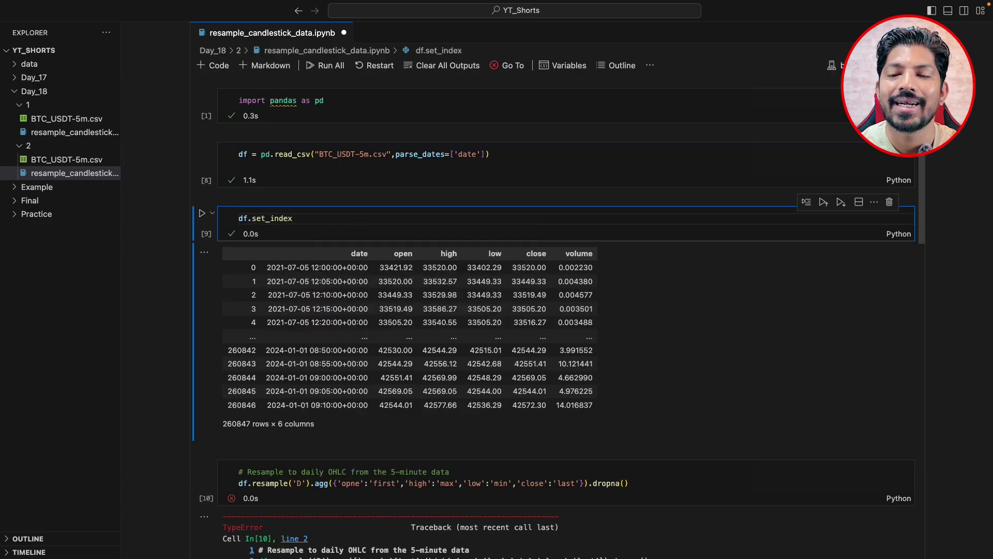
text((')
text(dat)
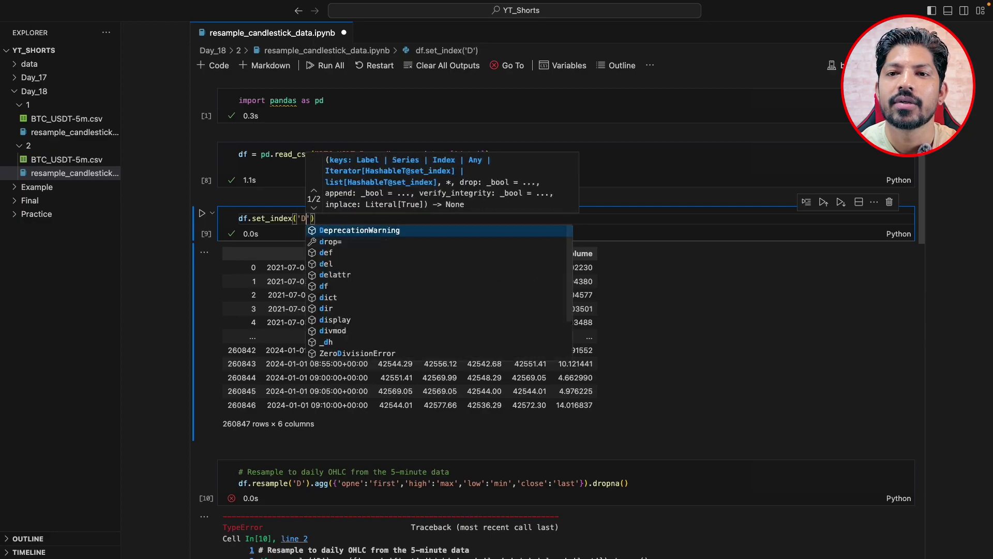
text(e)
key(shift+Return)
scroll(263, 218, up, 1)
scroll(264, 218, up, 1)
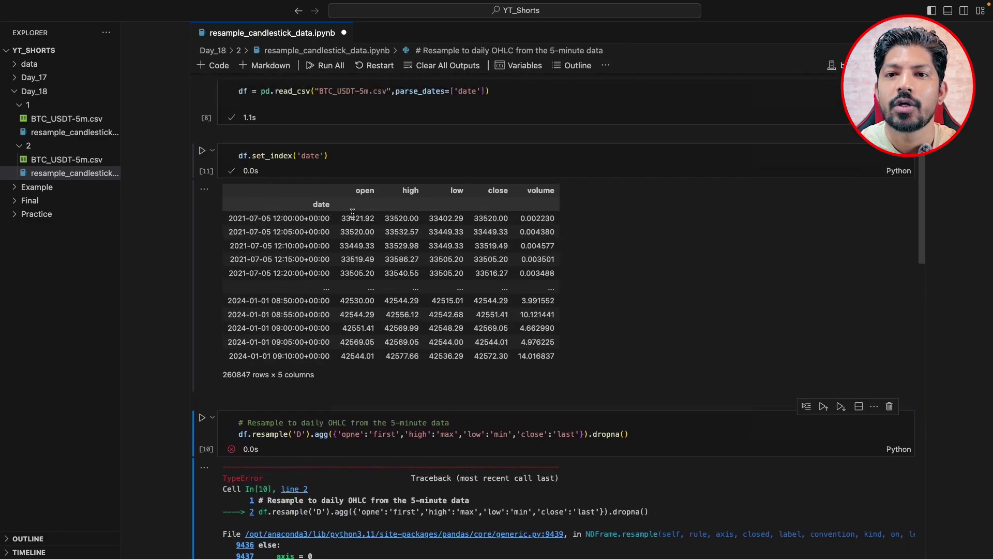
Step: Add a df line to the read_csv cell and rerun; the RangeIndex TypeError persists
double_click(318, 205)
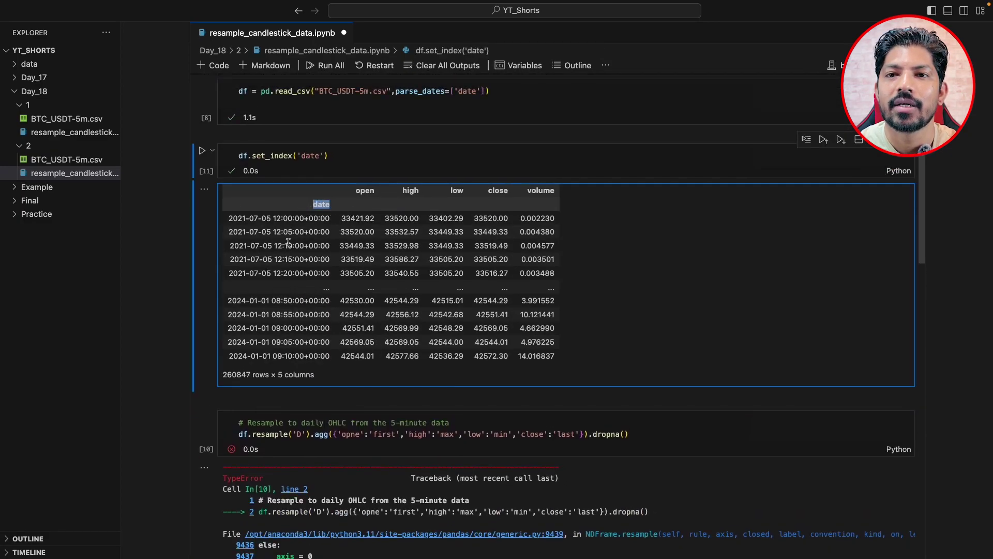
click(496, 92)
key(Return)
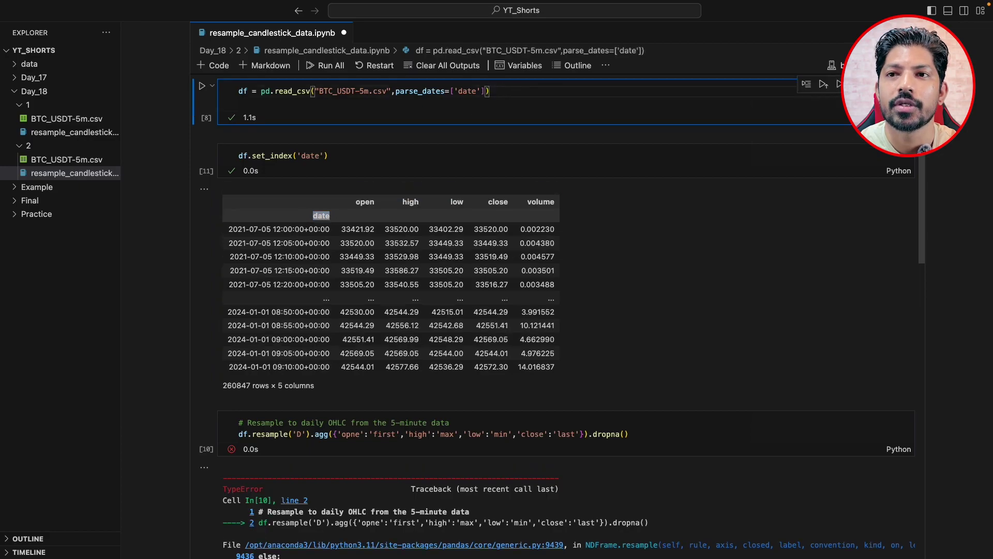
text(df)
key(shift+Return)
key(shift+Return)
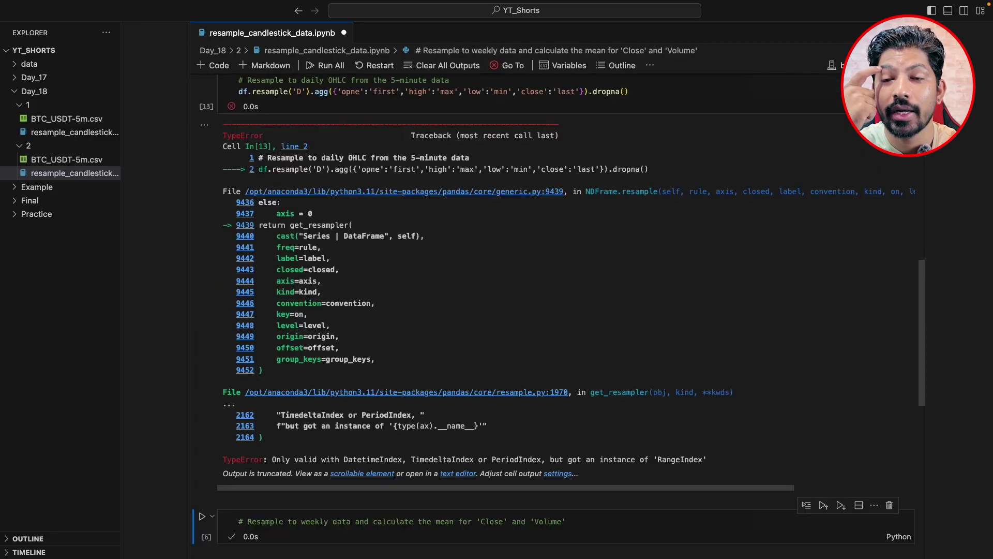
scroll(642, 366, up, 3)
scroll(703, 365, up, 1)
scroll(702, 365, down, 1)
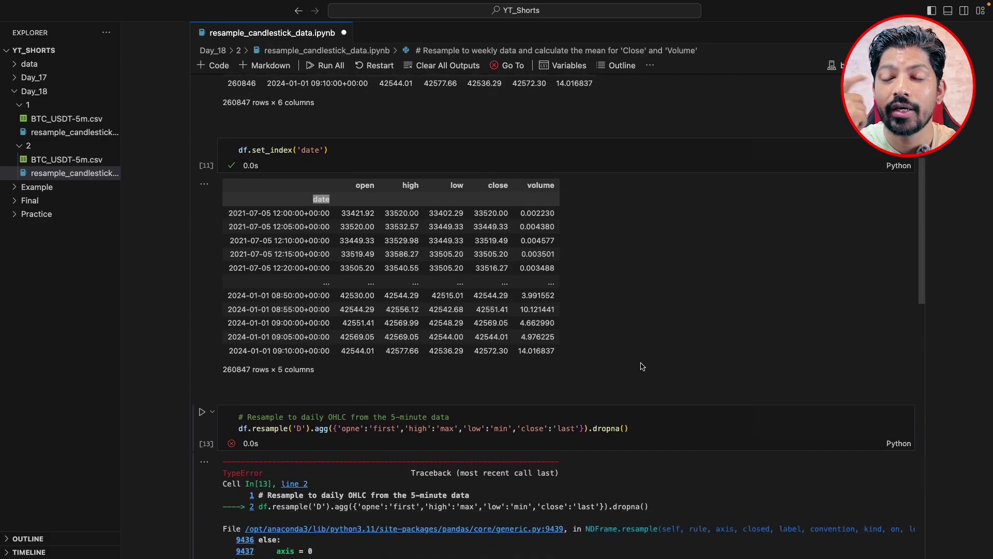
scroll(701, 371, down, 7)
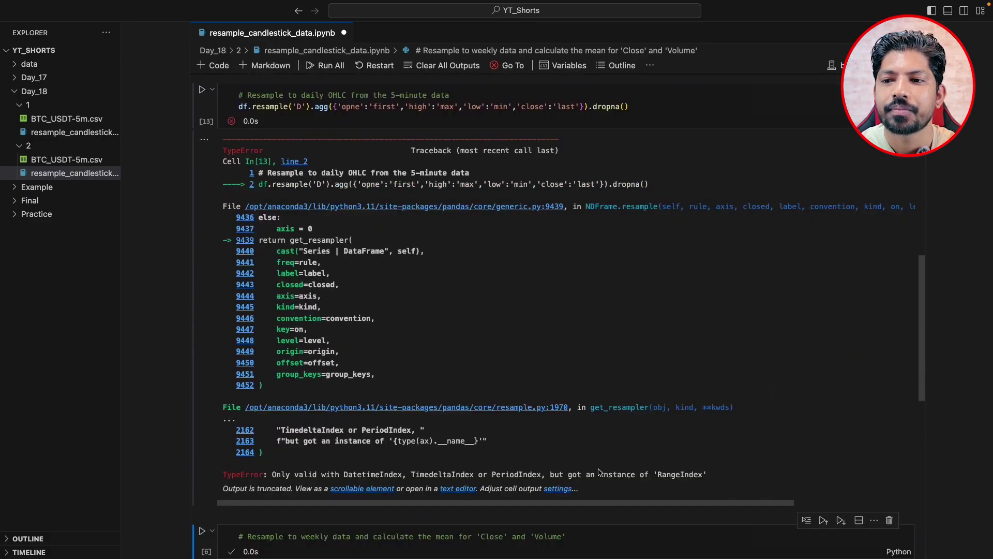
scroll(643, 328, up, 5)
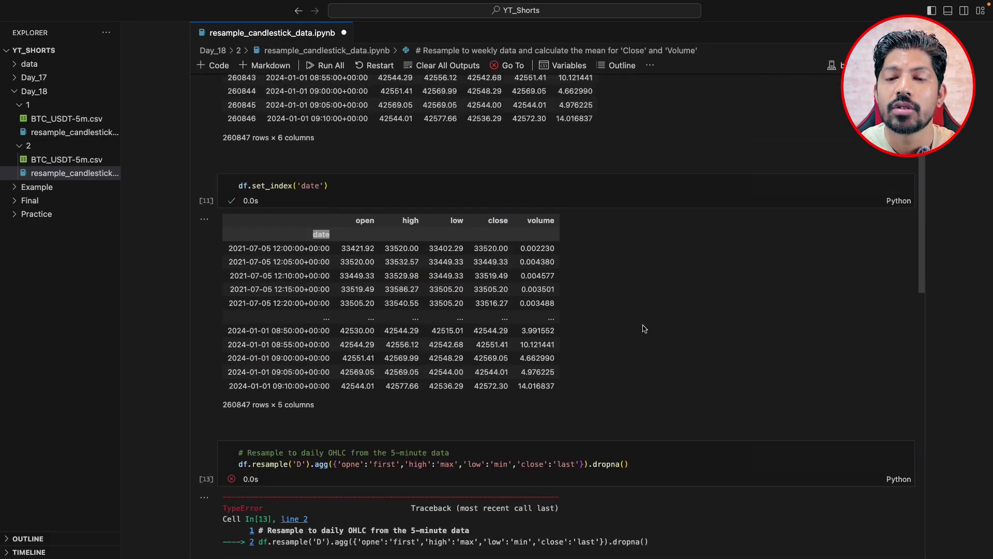
mouse_move(272, 407)
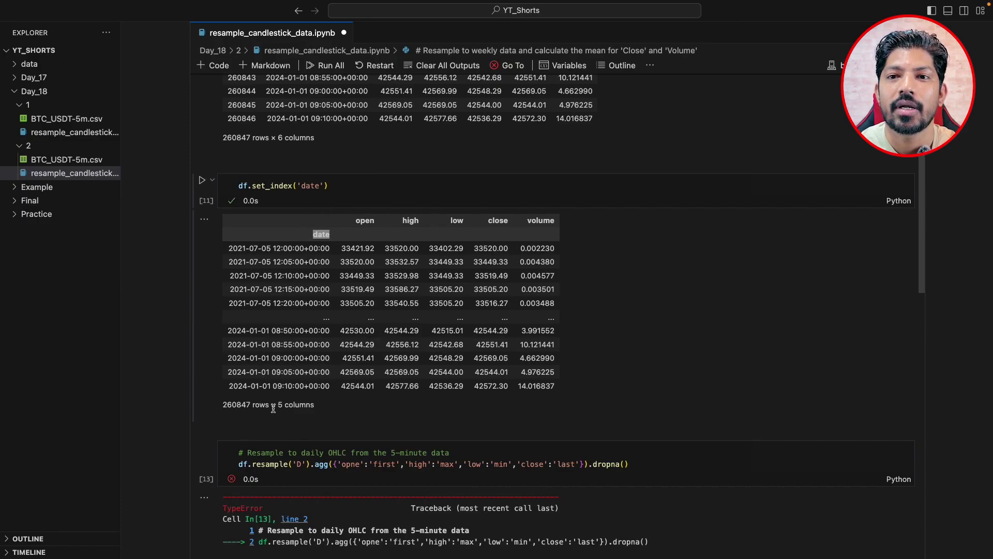
Step: Add inplace=True to df.set_index('date'), run it, and rerun the daily resample
click(326, 188)
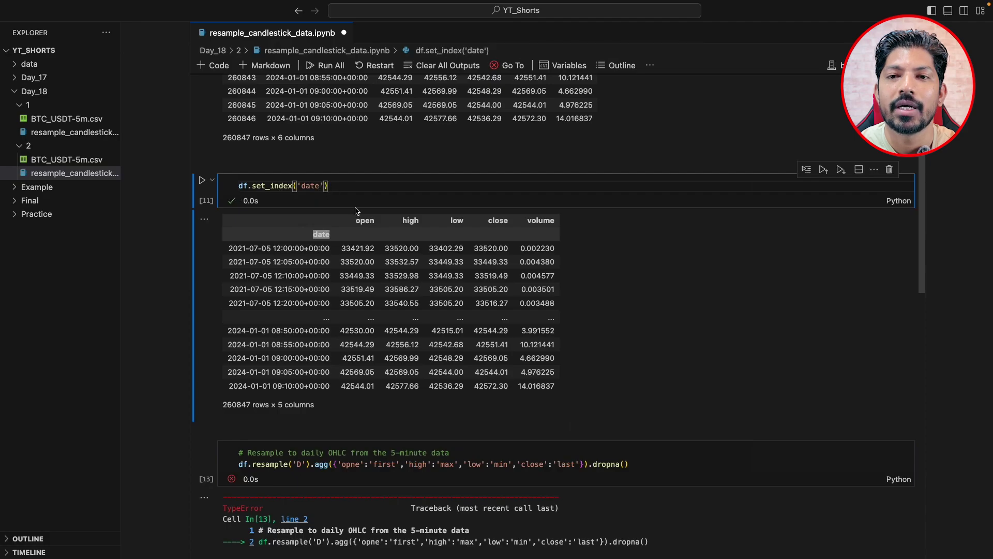
text(,inplace=True)
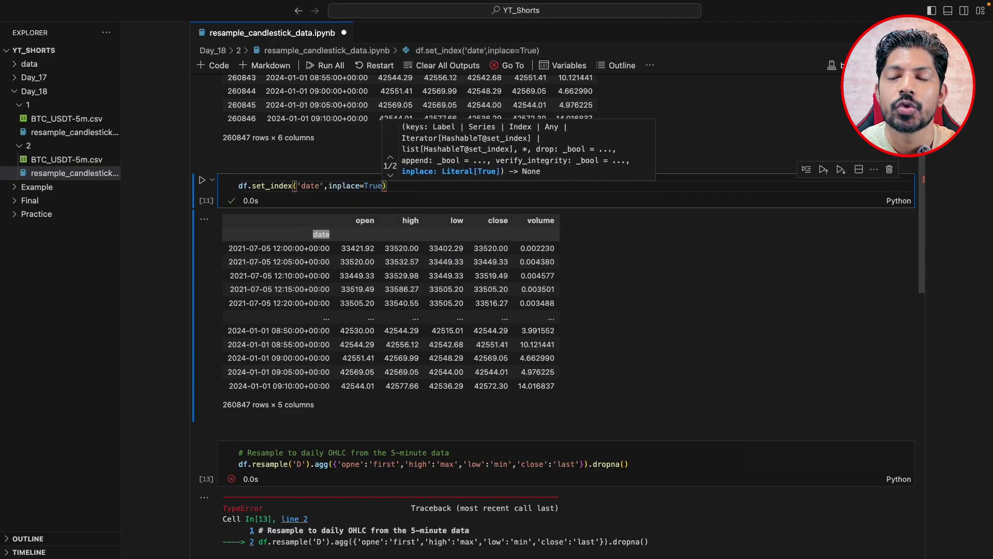
key(shift+Return)
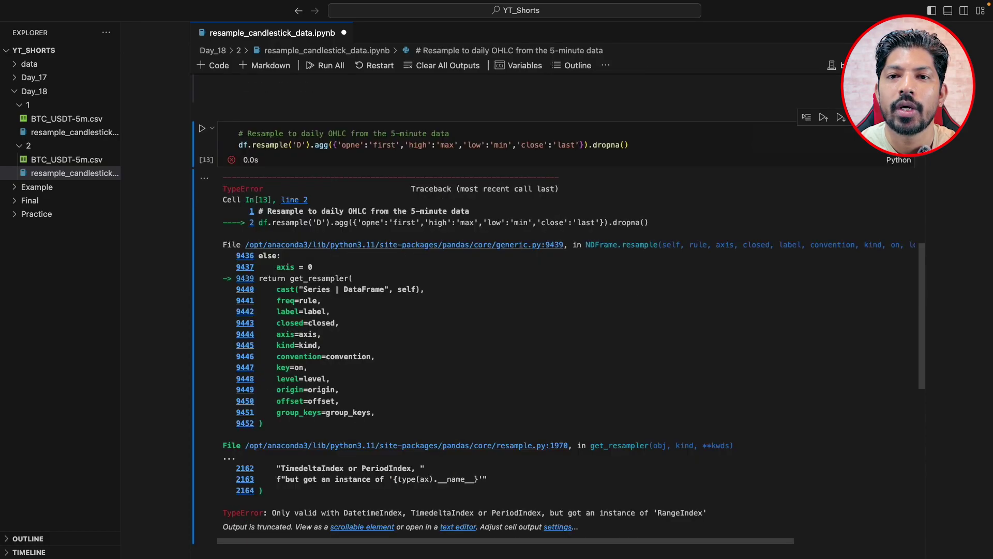
key(shift+Return)
scroll(366, 259, up, 3)
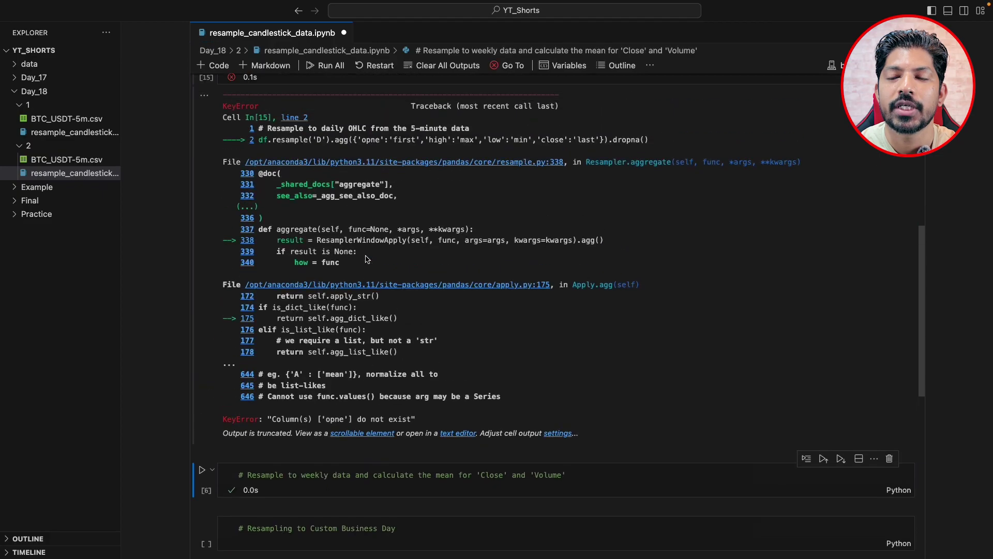
scroll(366, 259, up, 3)
scroll(440, 199, down, 1)
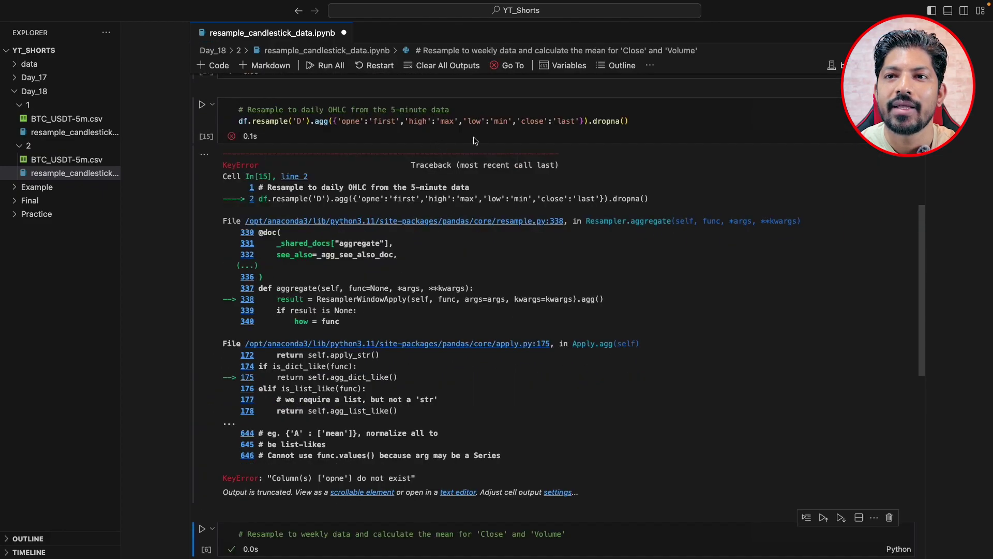
Step: Correct the misspelled 'opne' key to 'open' and rerun the daily OHLC resample
click(394, 130)
key(BackSpace)
key(BackSpace)
text(ea)
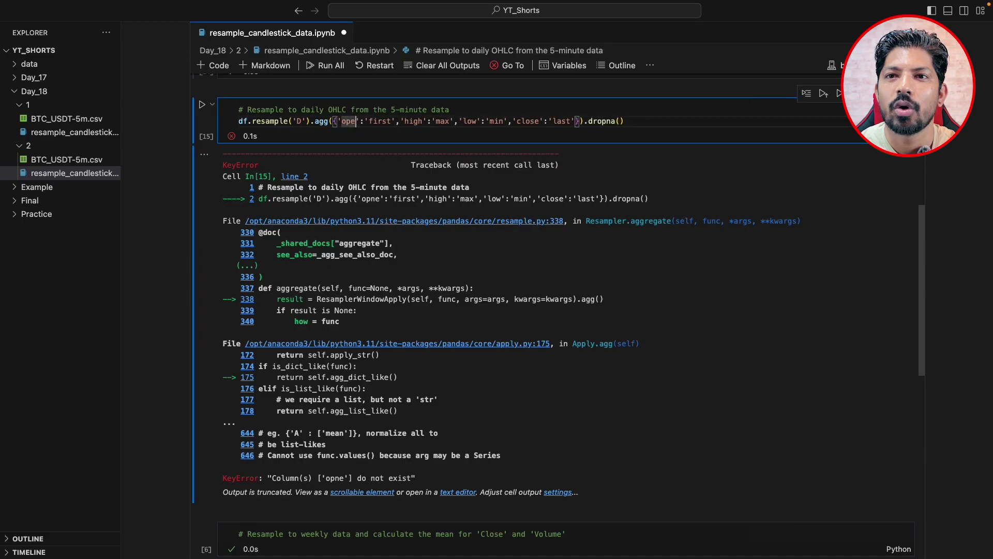
text(n)
key(shift+Return)
scroll(391, 162, up, 3)
scroll(390, 161, up, 4)
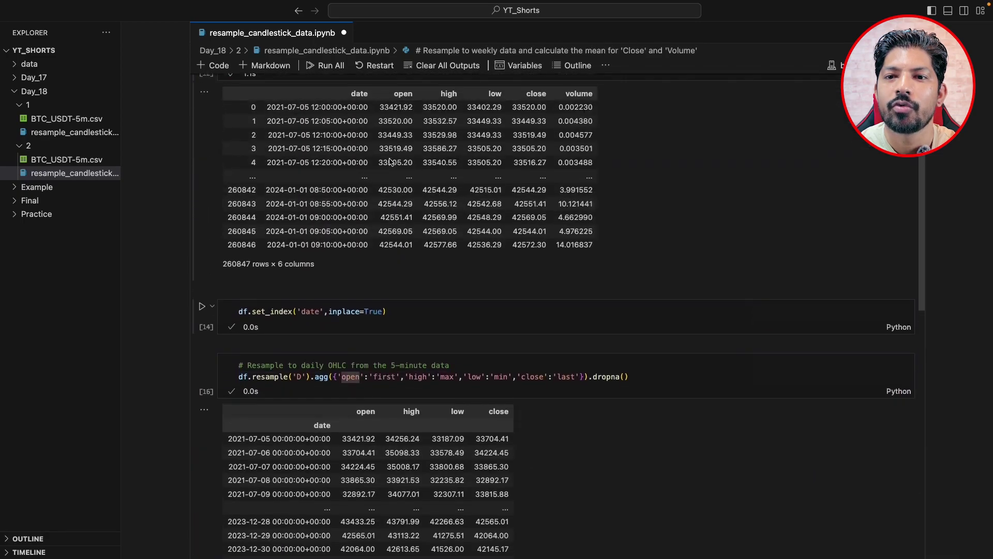
scroll(390, 161, up, 2)
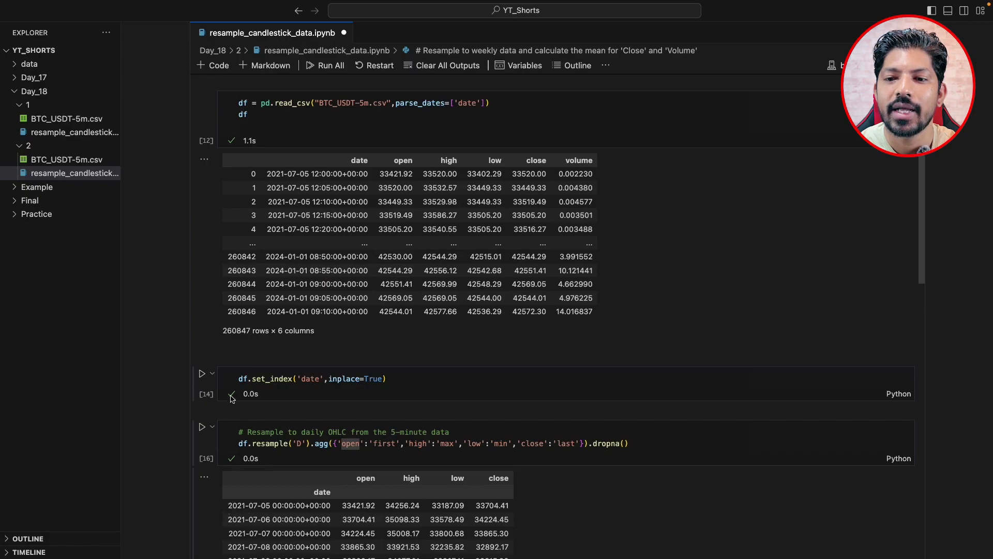
scroll(258, 442, down, 5)
scroll(258, 441, down, 1)
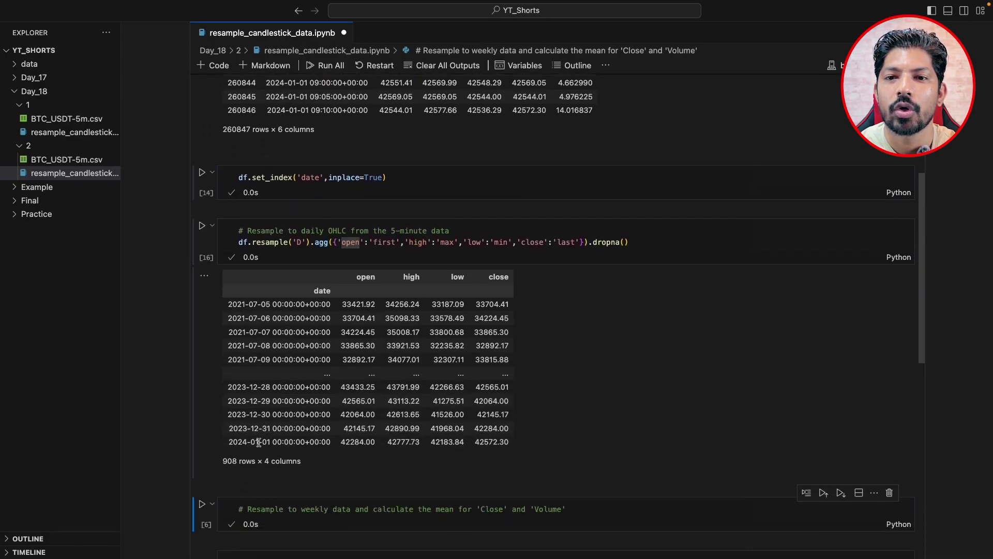
double_click(230, 462)
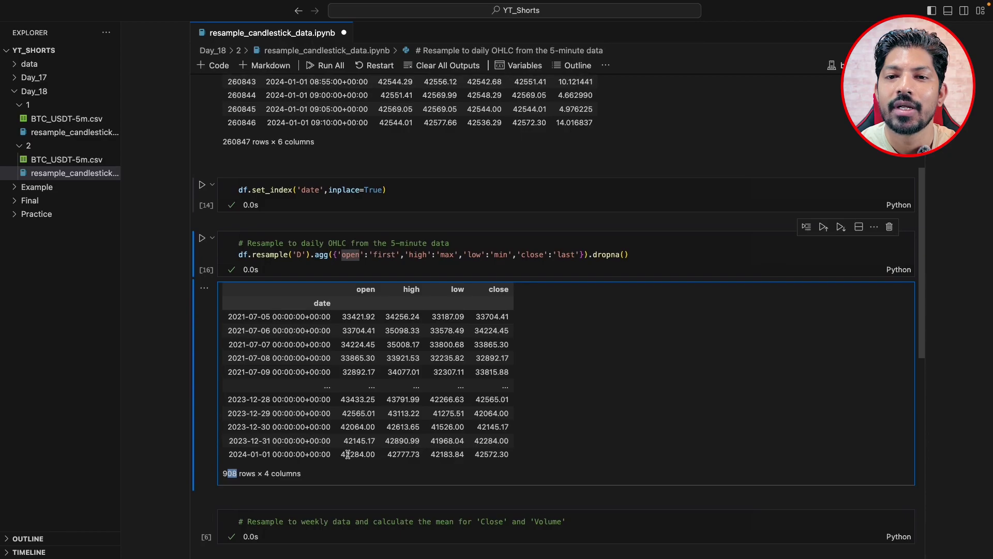
scroll(310, 454, up, 2)
scroll(259, 455, up, 2)
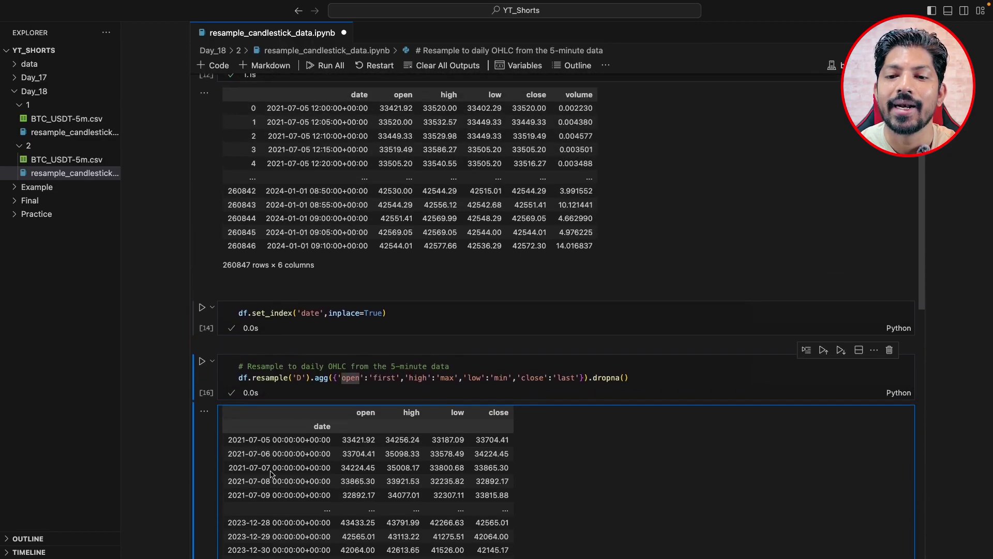
scroll(271, 473, down, 3)
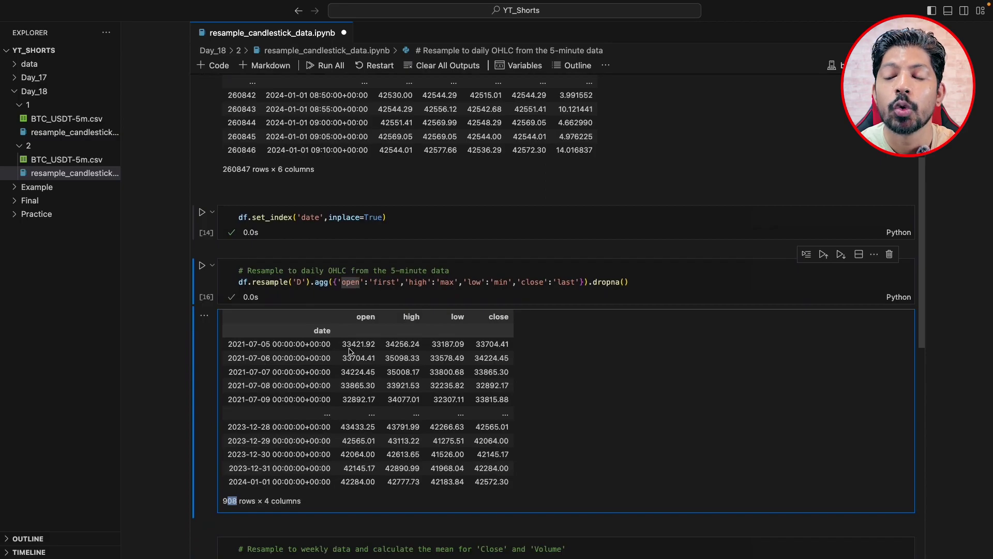
scroll(350, 359, up, 3)
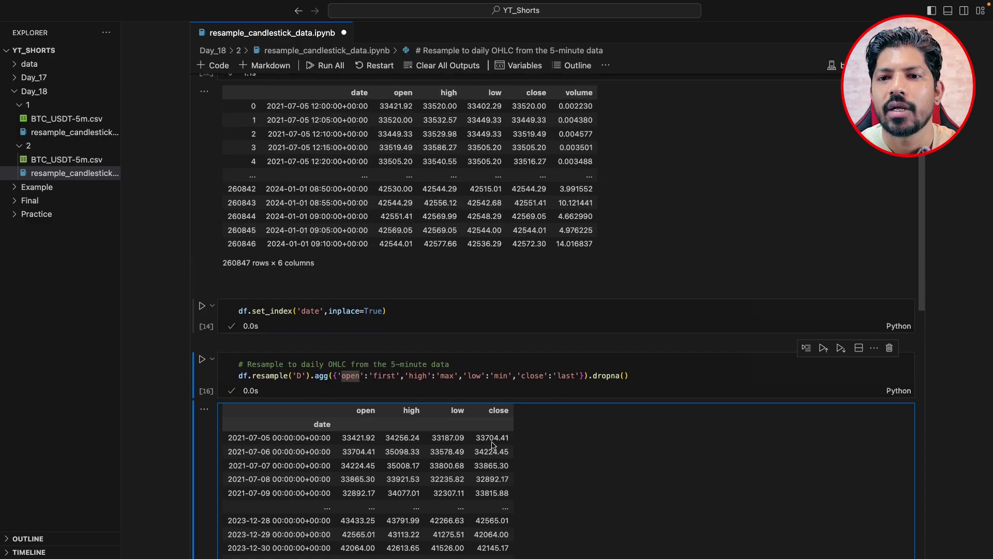
scroll(492, 445, down, 5)
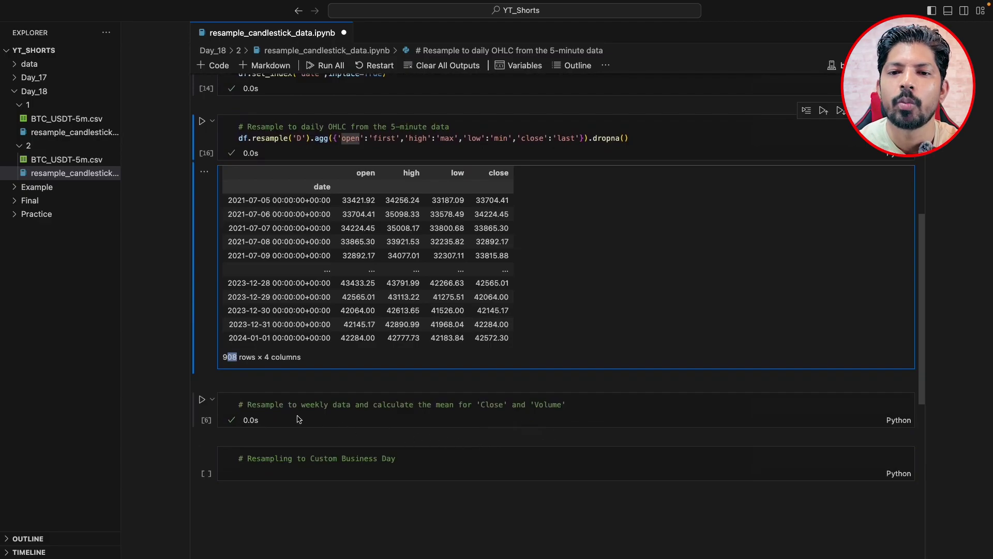
Step: Type df.resample('W-MON').agg({}) on a new line in the weekly cell
click(293, 405)
click(587, 404)
key(Return)
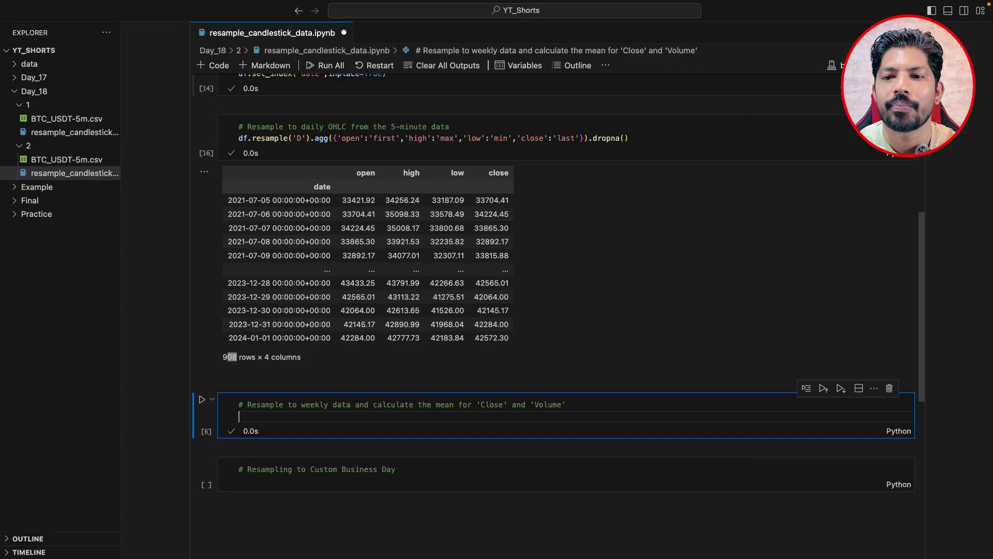
text(df.res)
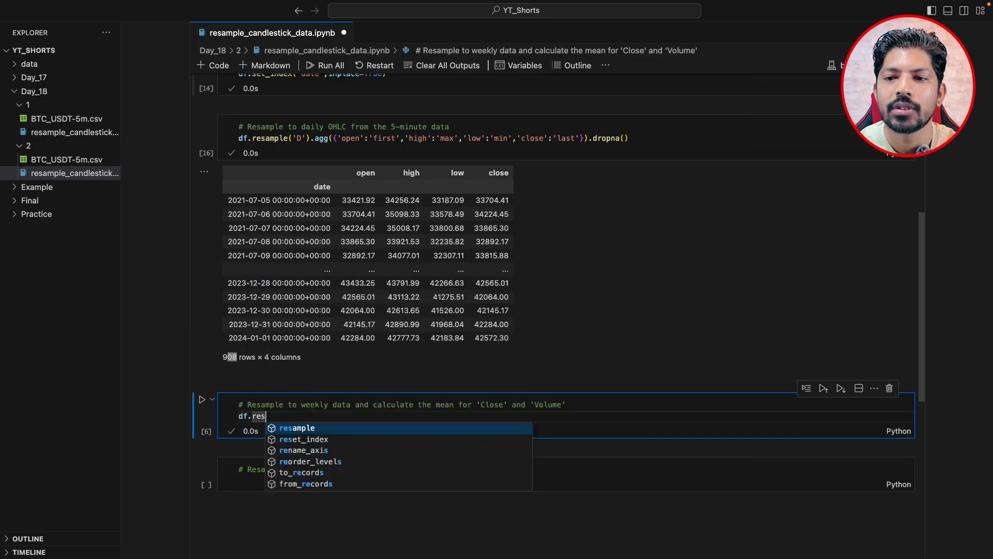
key(Tab)
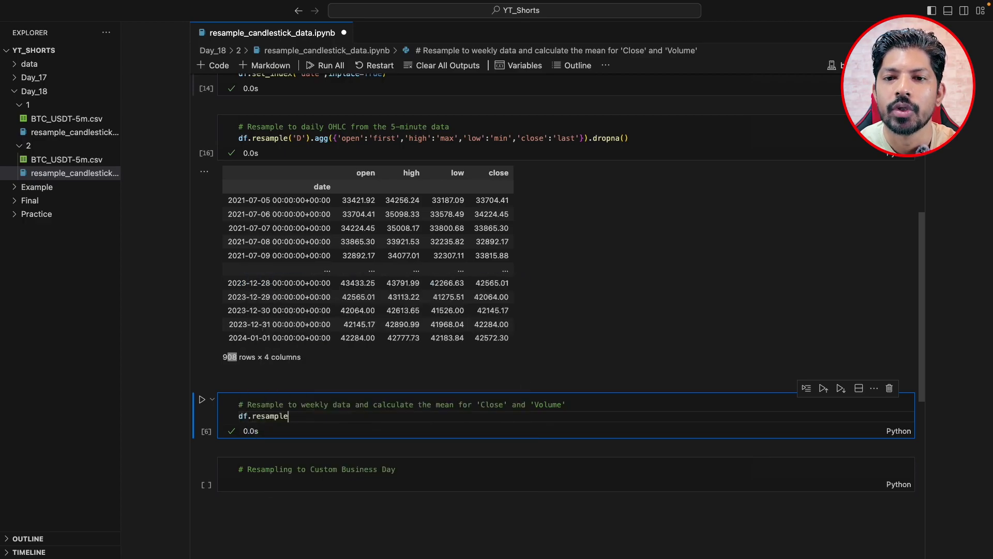
text(()
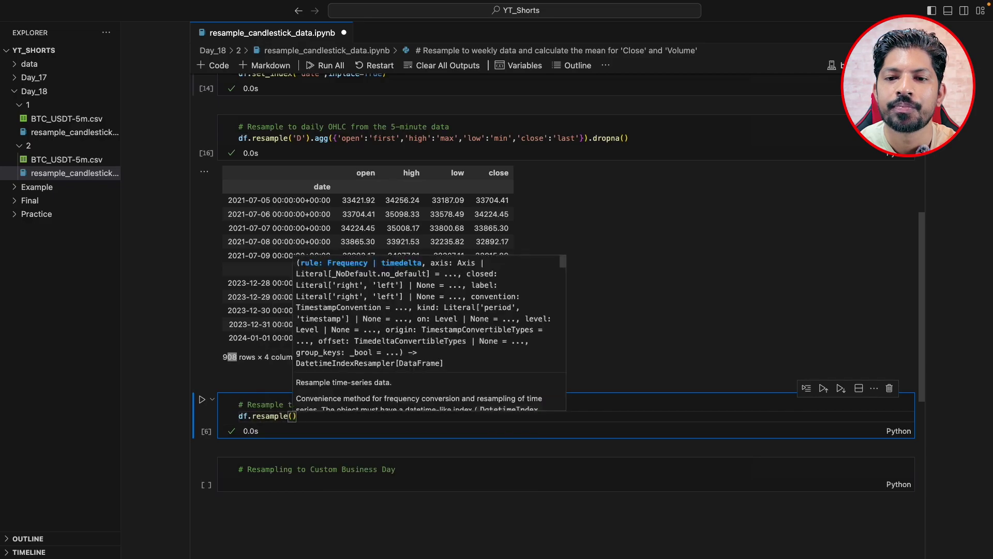
text('W)
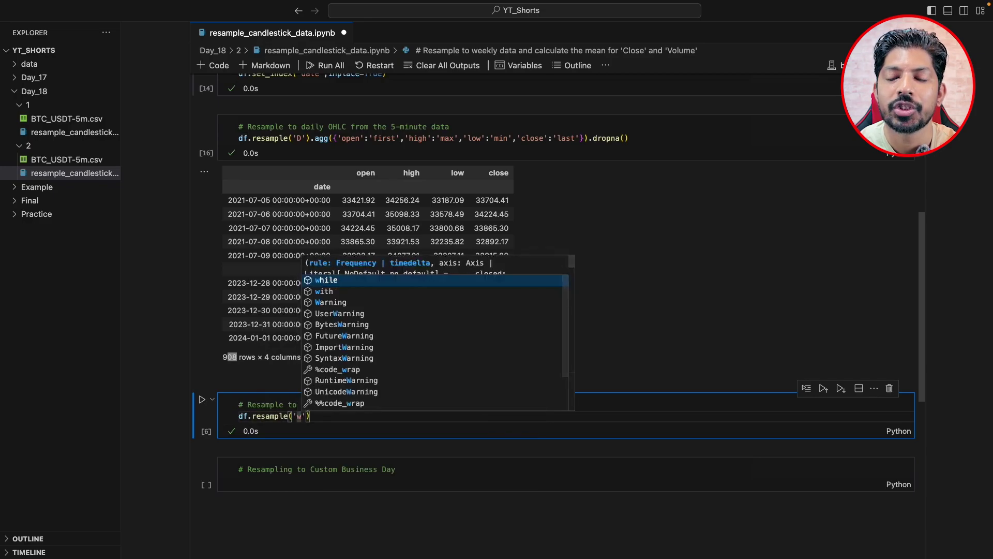
text(-M)
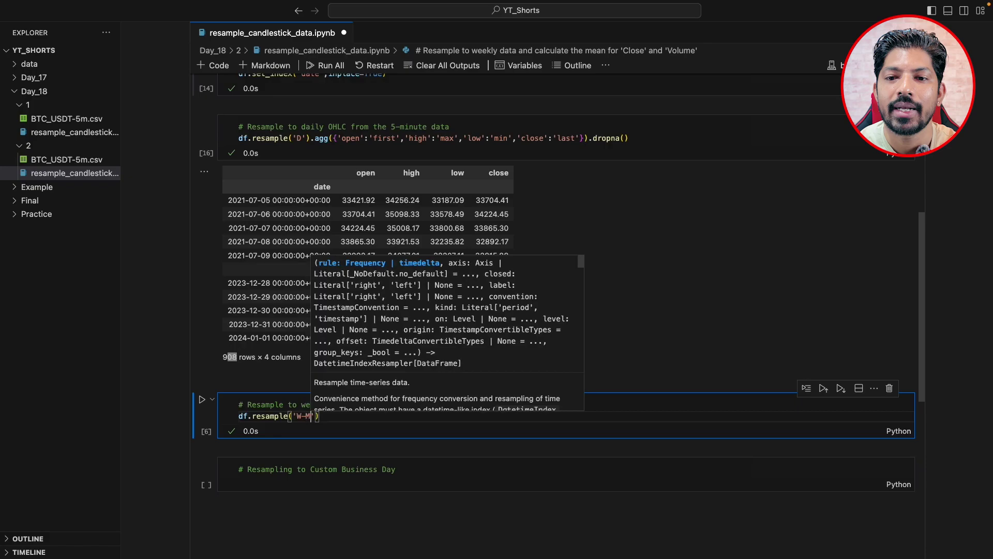
text(ON'))
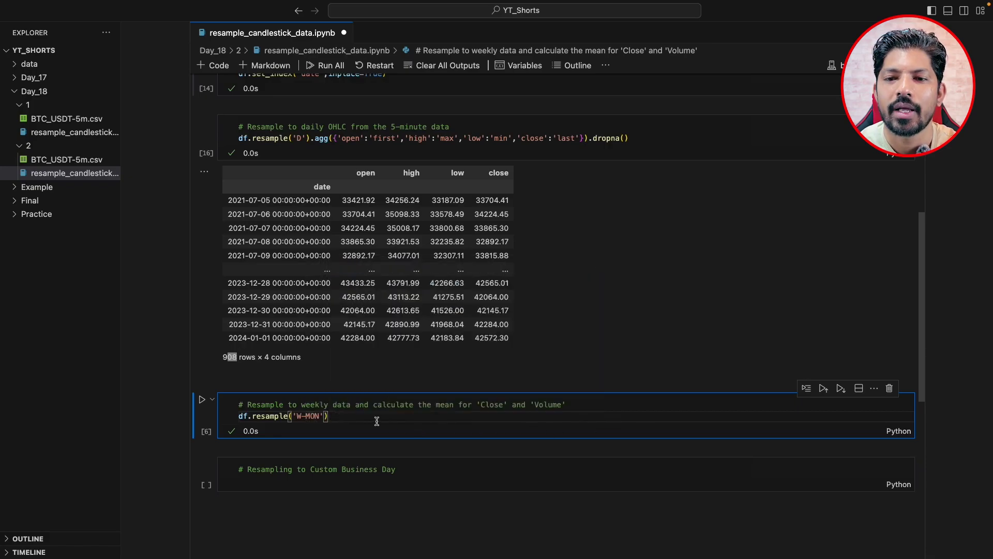
text(.ag)
key(Tab)
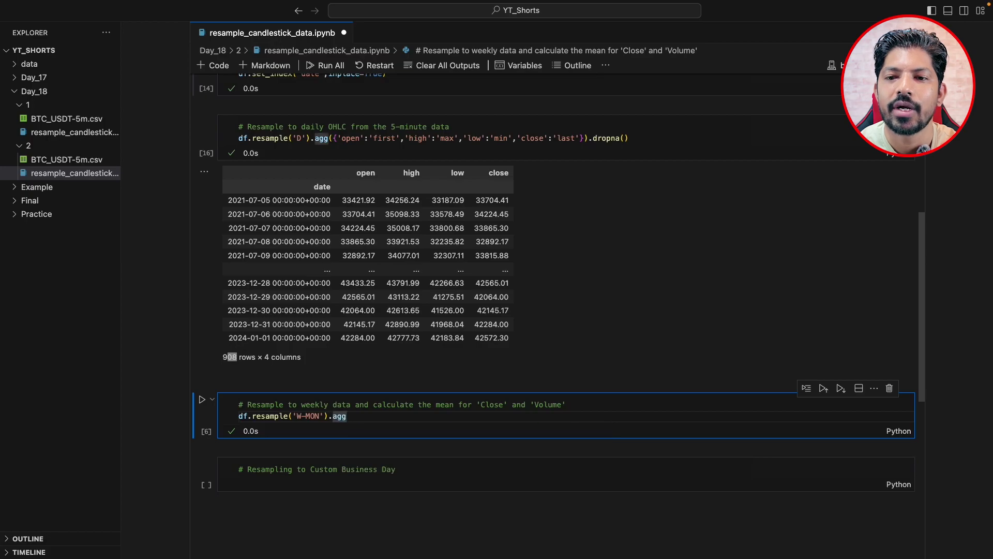
text(({)
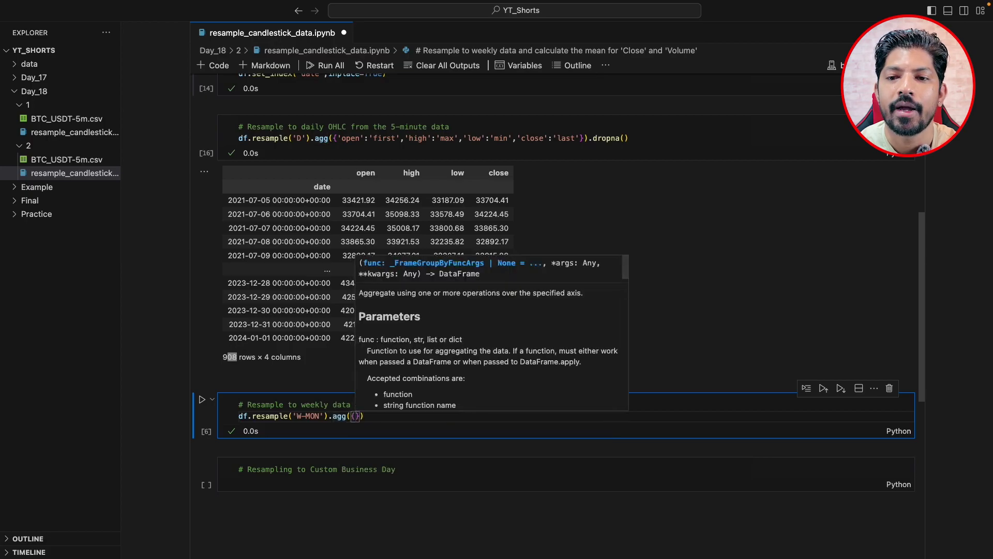
text('close')
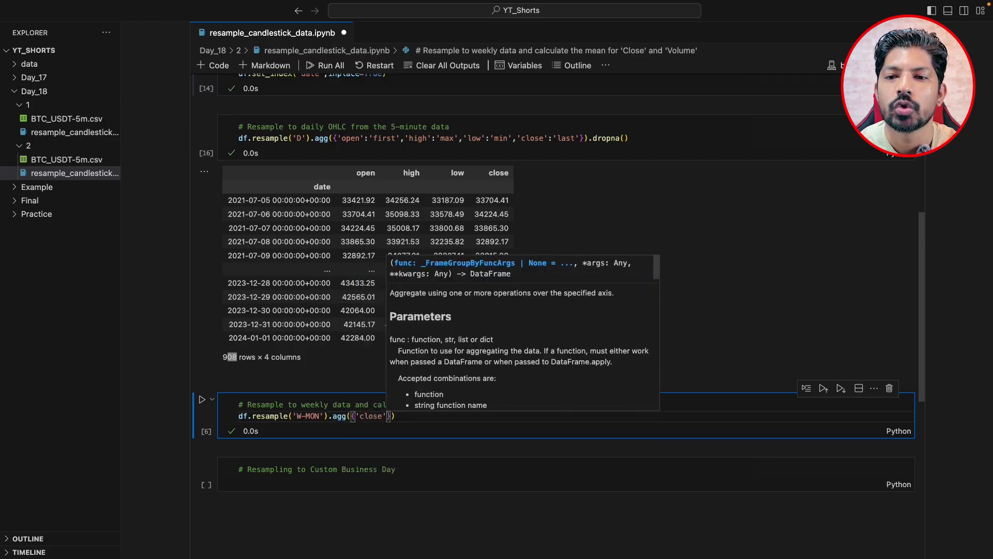
text(:'mean)
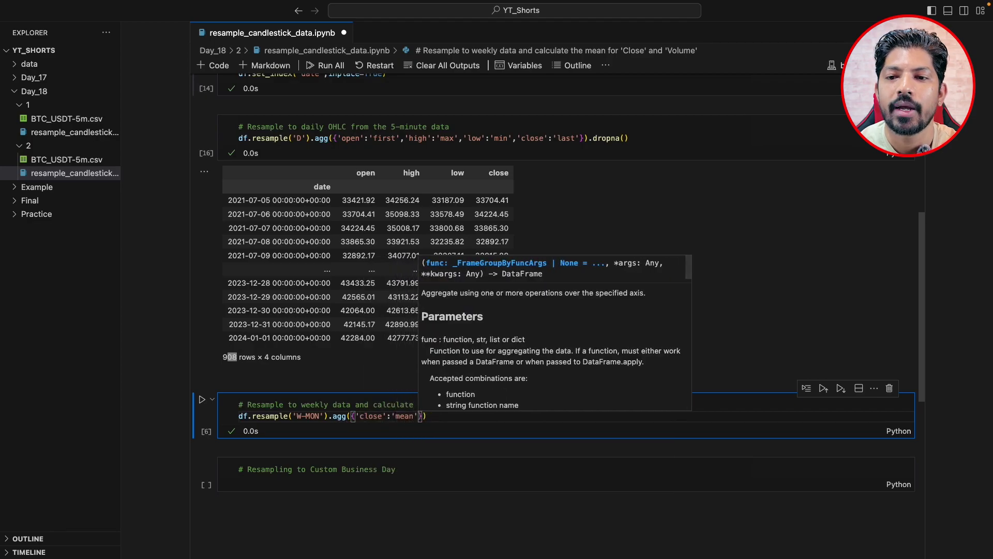
text(',)
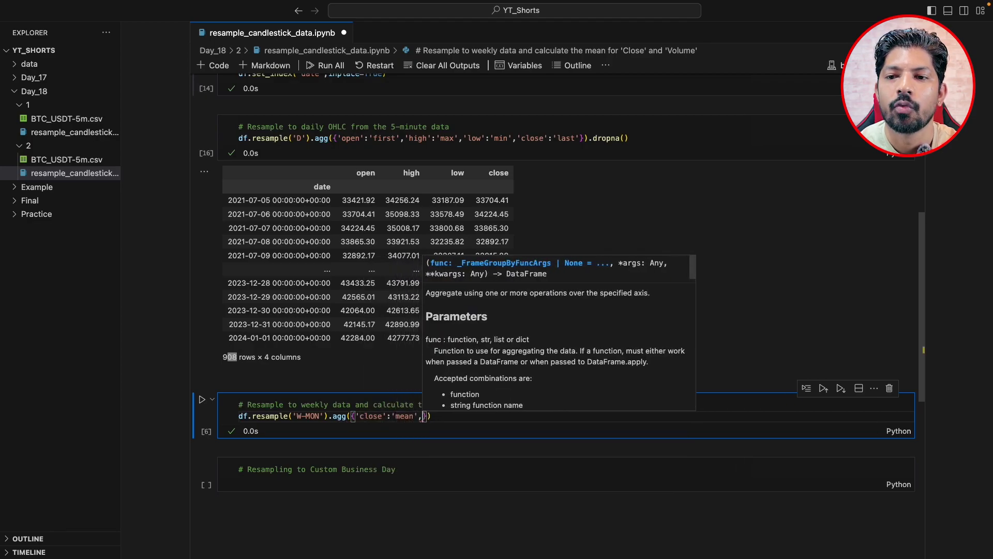
text('vol)
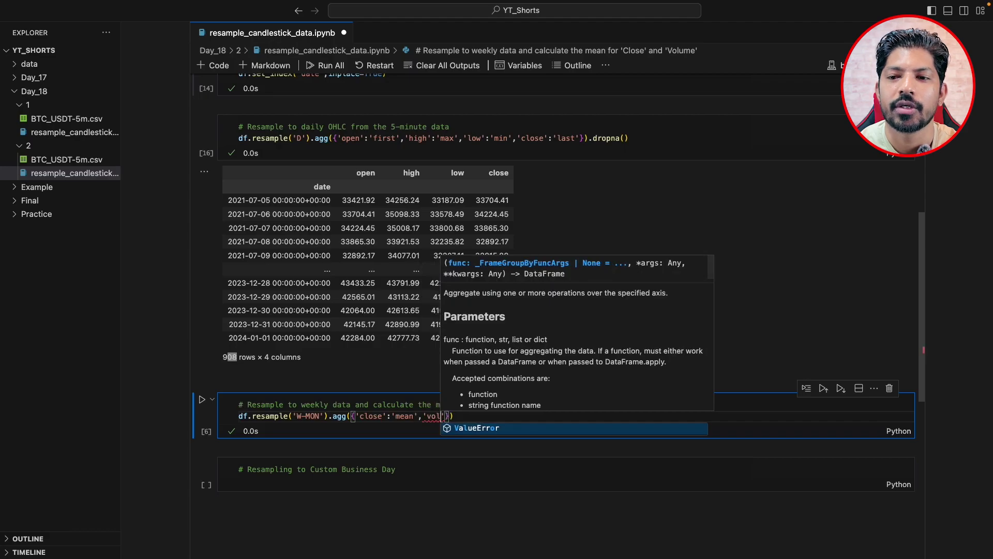
text(ume':'mean')
Step: Finish the dict with 'close':'mean' and 'volume':'mean', showing 131 rows × 2 columns
key(shift+Return)
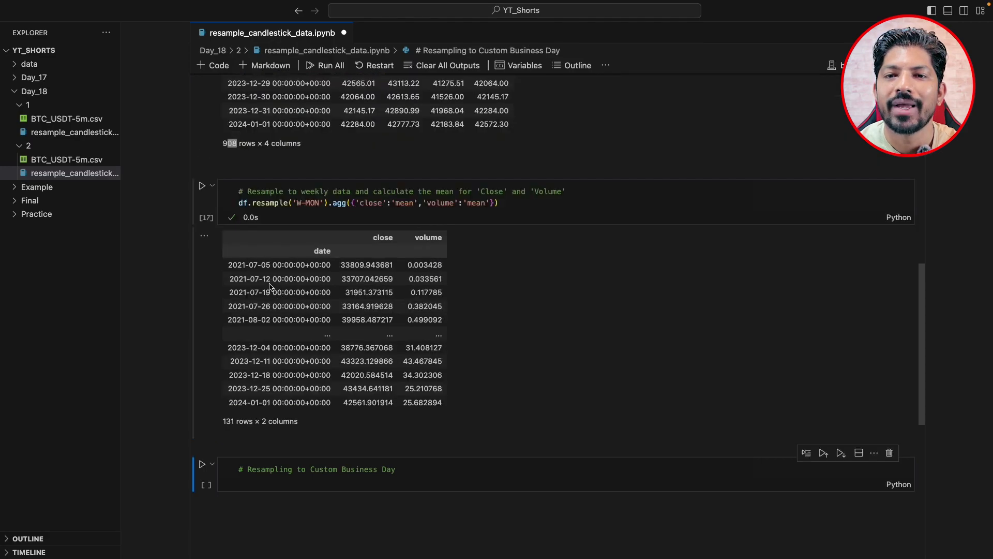
Step: Type df.resample() on a new line under the Custom Business Day comment
click(407, 473)
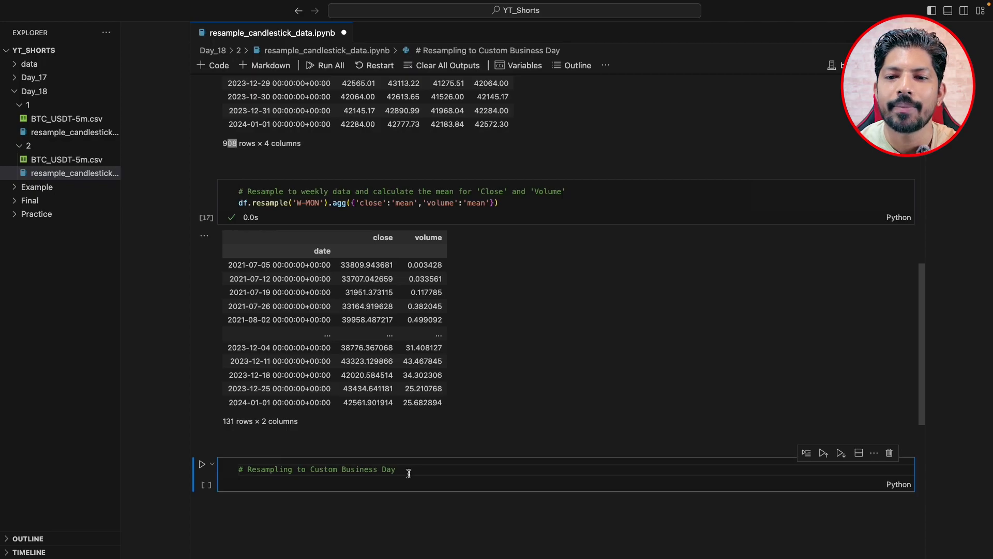
key(Return)
text(df.)
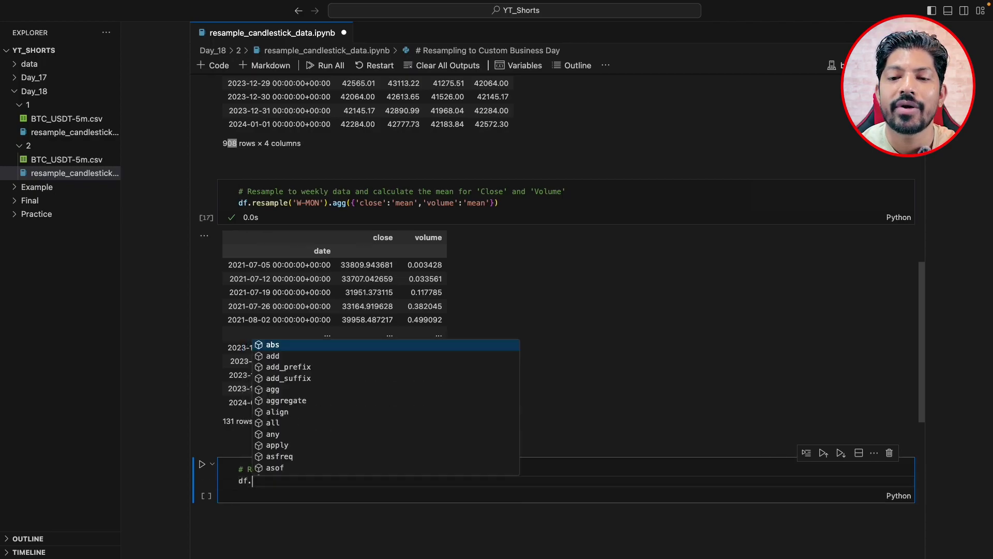
text(resam)
key(Tab)
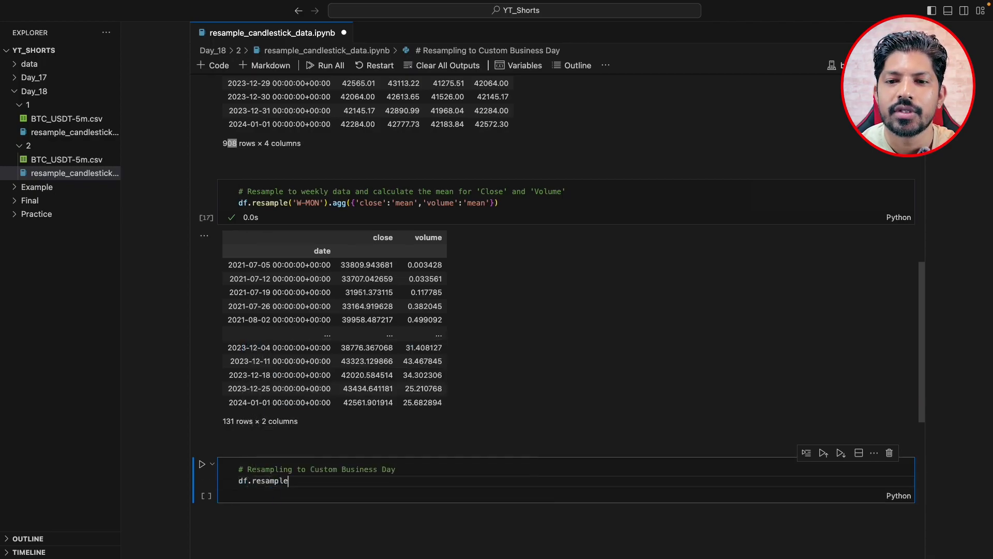
text(()
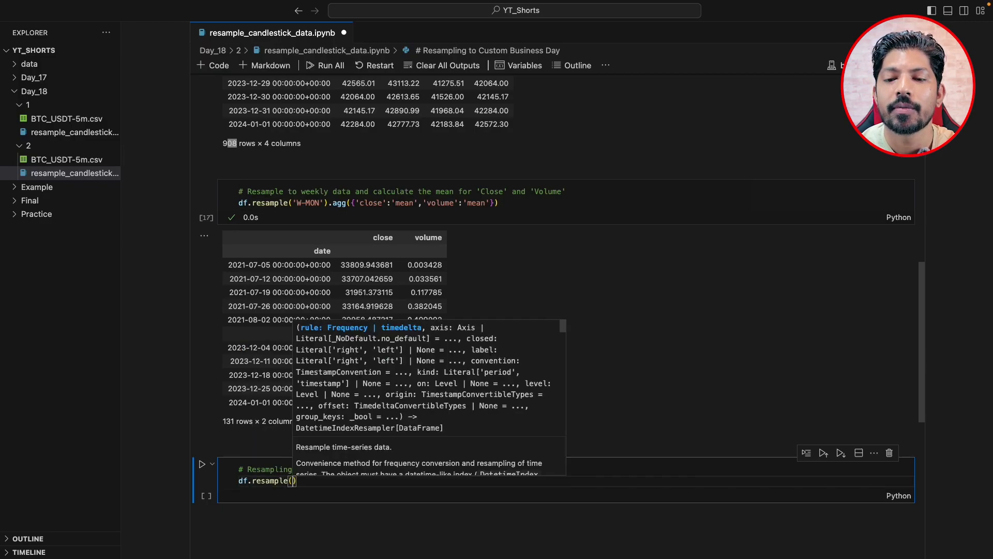
click(329, 480)
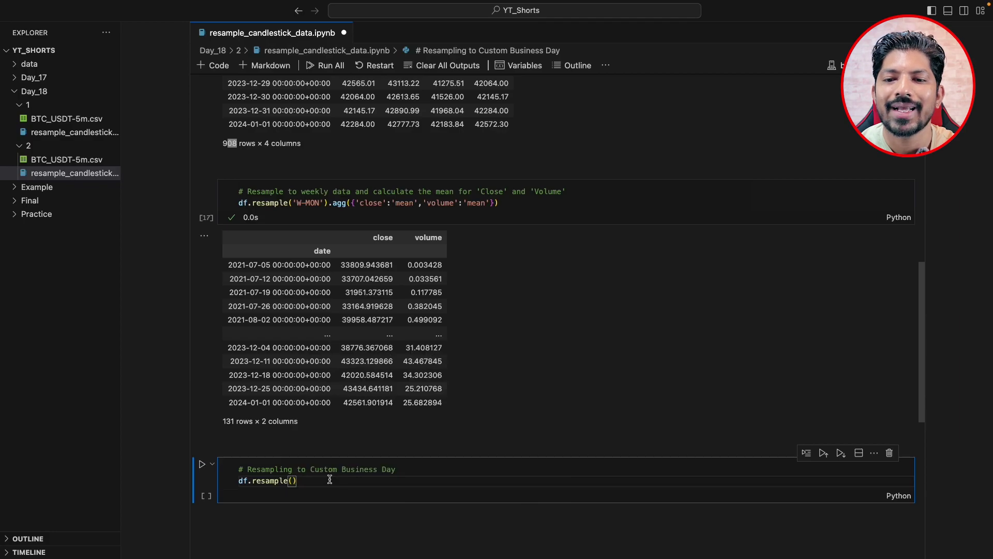
Step: Add 'from pandas.tseries.offsets import CustomBusinessDay' to the first cell and rerun it
key(Up)
key(Up)
key(Up)
key(Up)
key(Up)
key(Up)
key(Up)
key(Up)
key(Up)
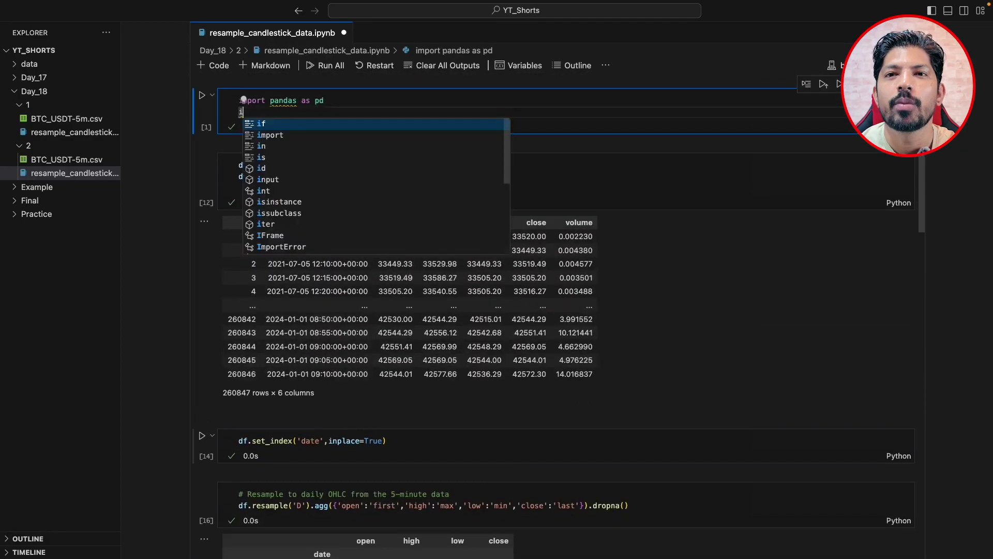
text(fr)
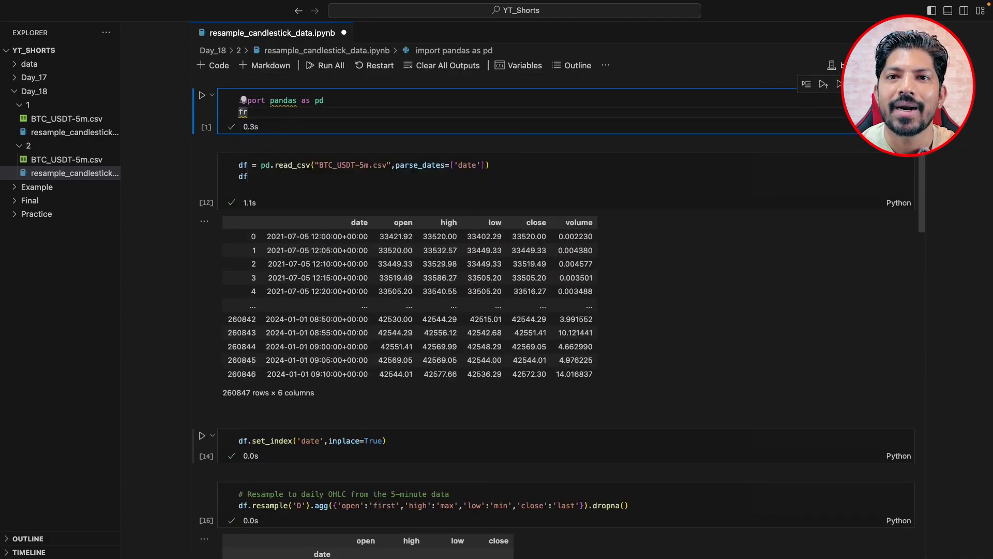
text(om pandas )
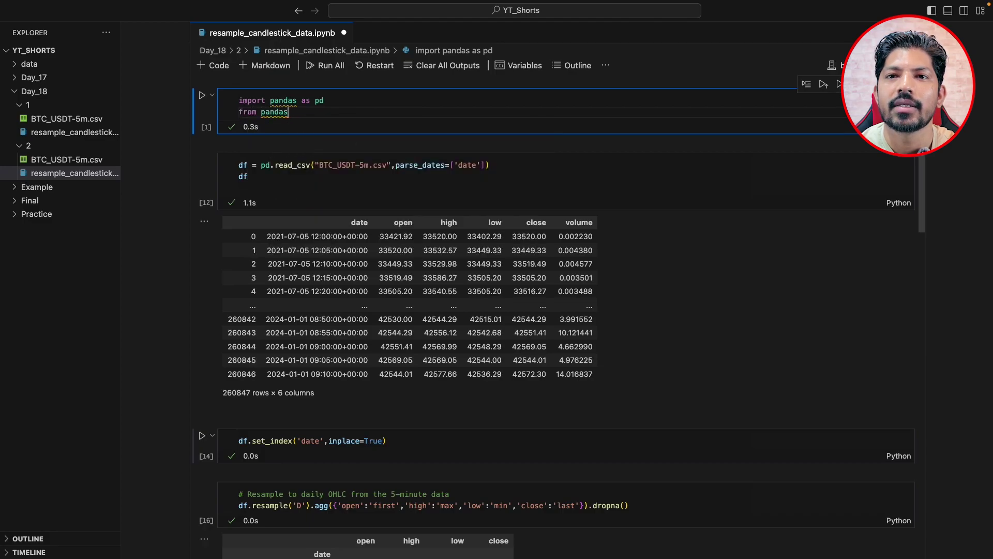
text(.tseries.of)
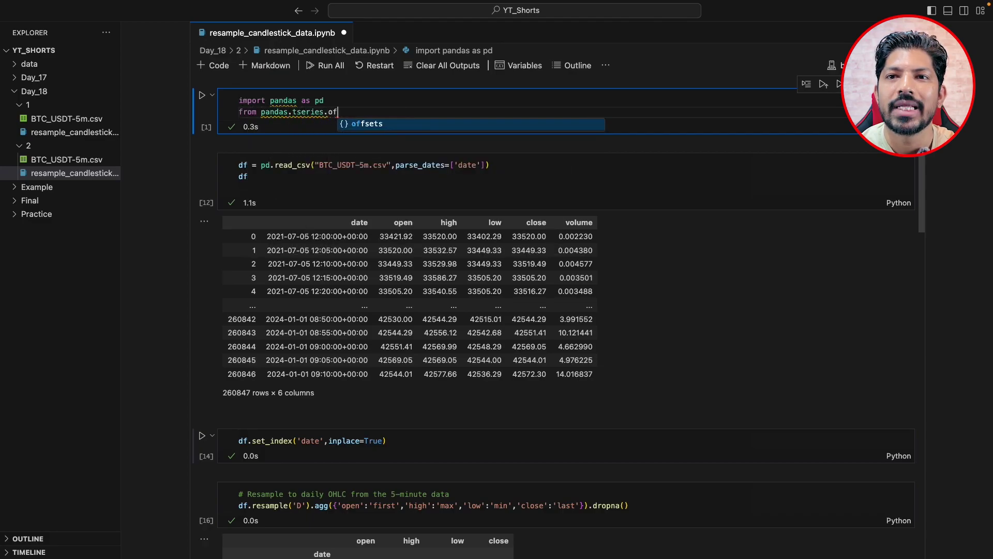
text(fsets import C)
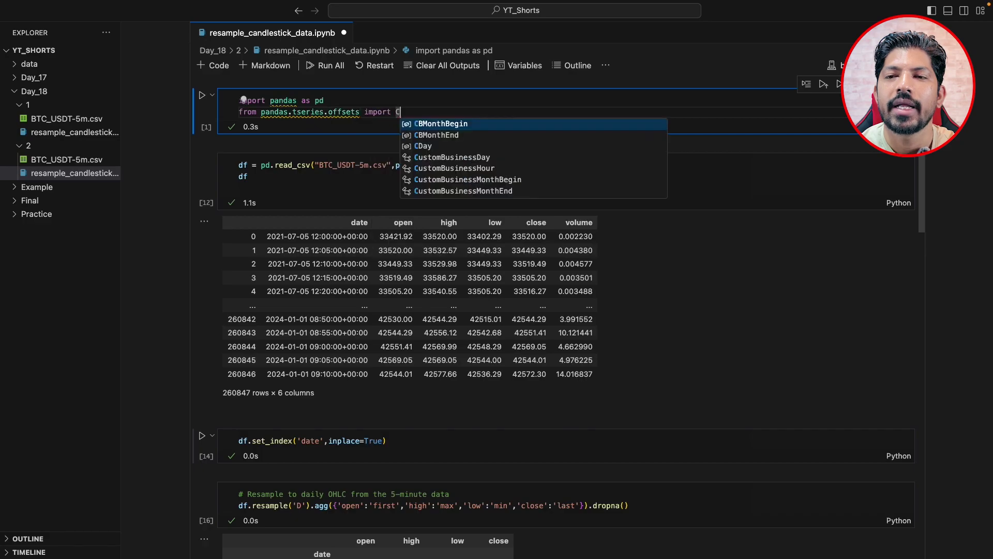
text(ustomBusinessDay)
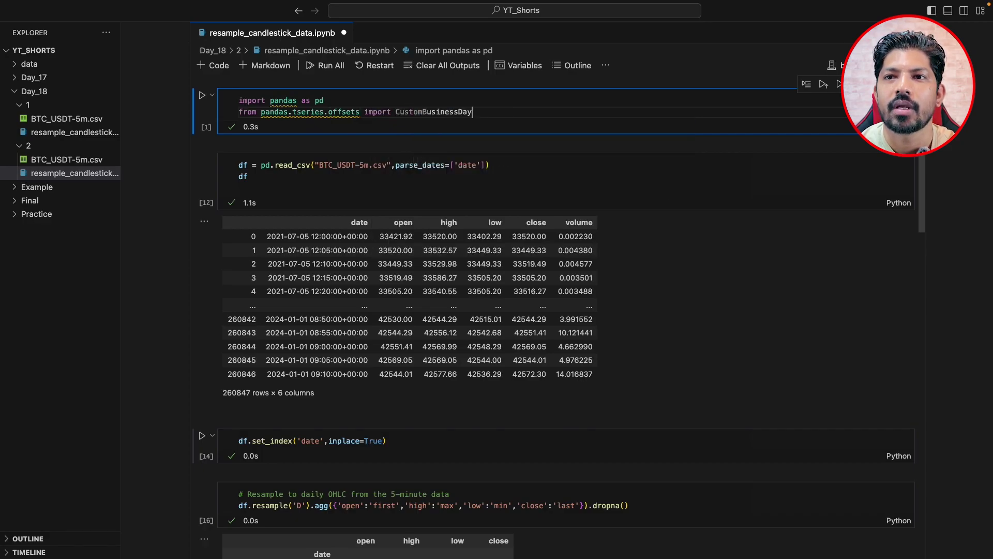
key(Tab)
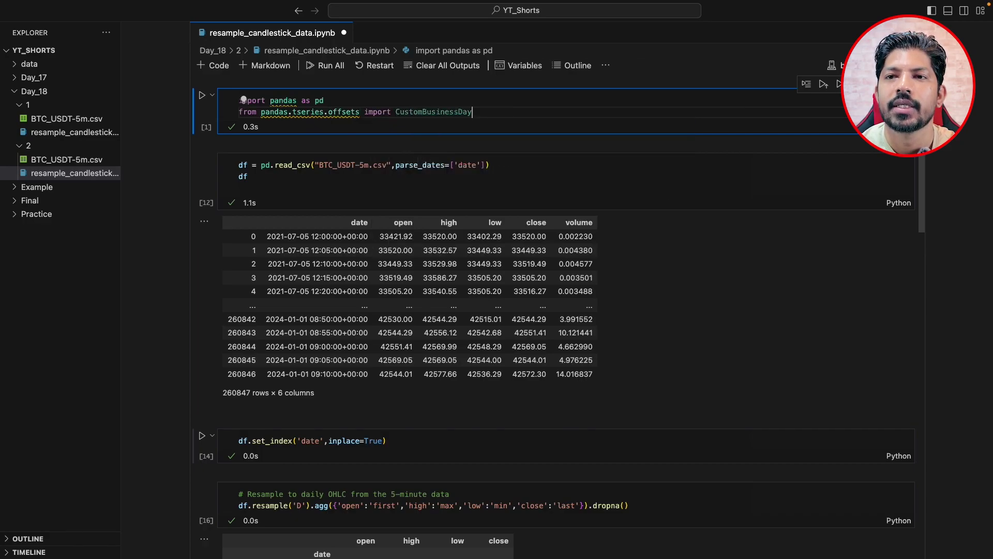
key(shift+Return)
scroll(355, 193, down, 10)
scroll(355, 243, down, 10)
scroll(317, 275, down, 3)
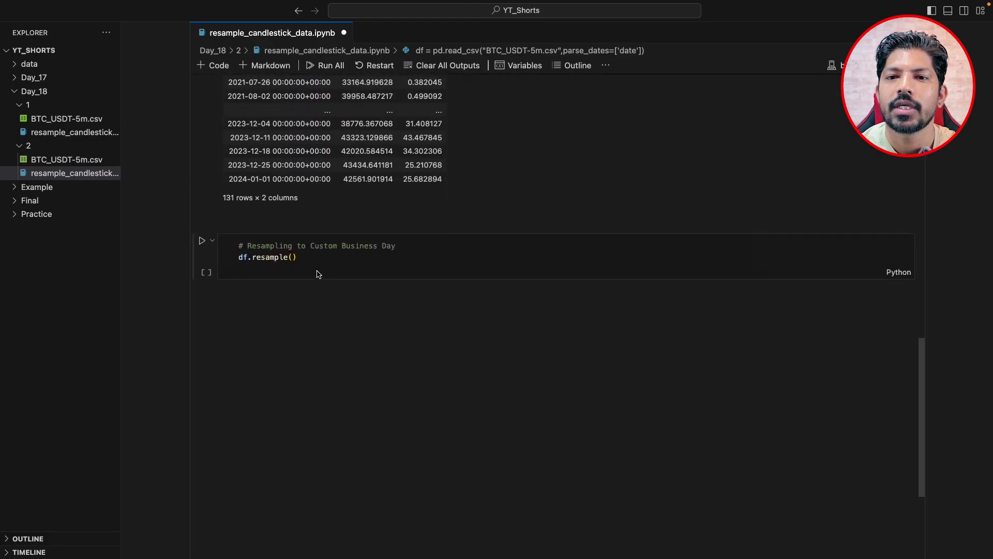
Step: Write df.resample(CustomBusinessDay(weekmask='Mon Wed Fri Sun')) in the last cell
click(318, 272)
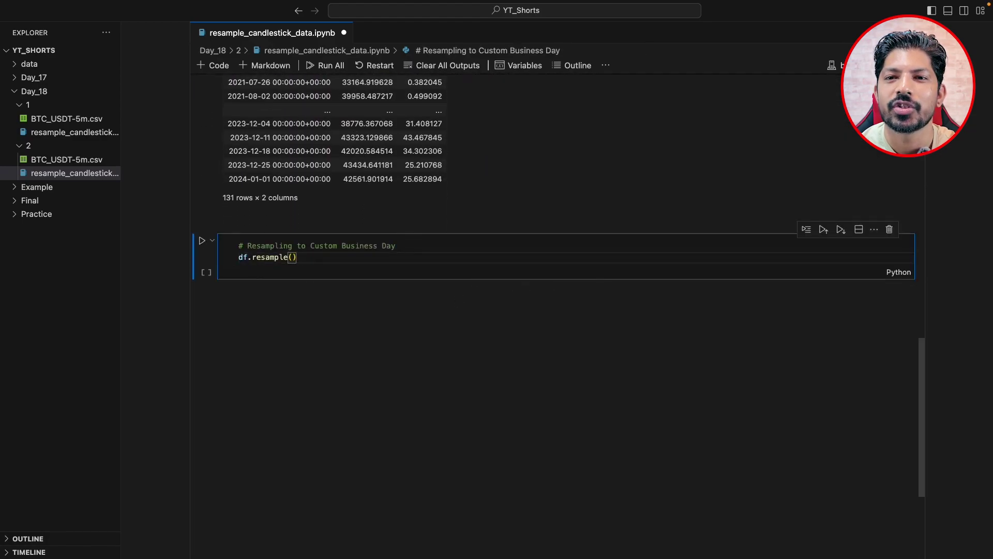
text(Cus)
key(Tab)
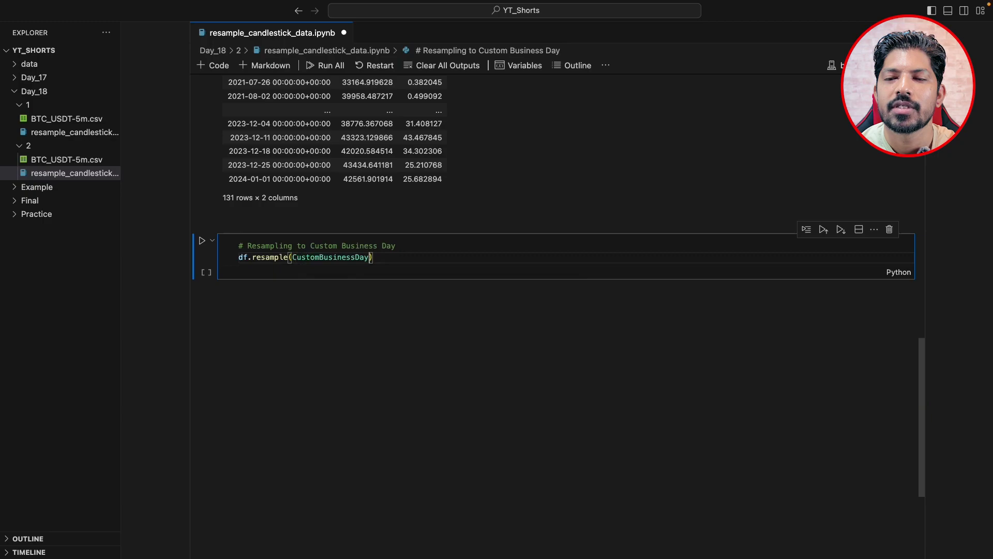
text(()
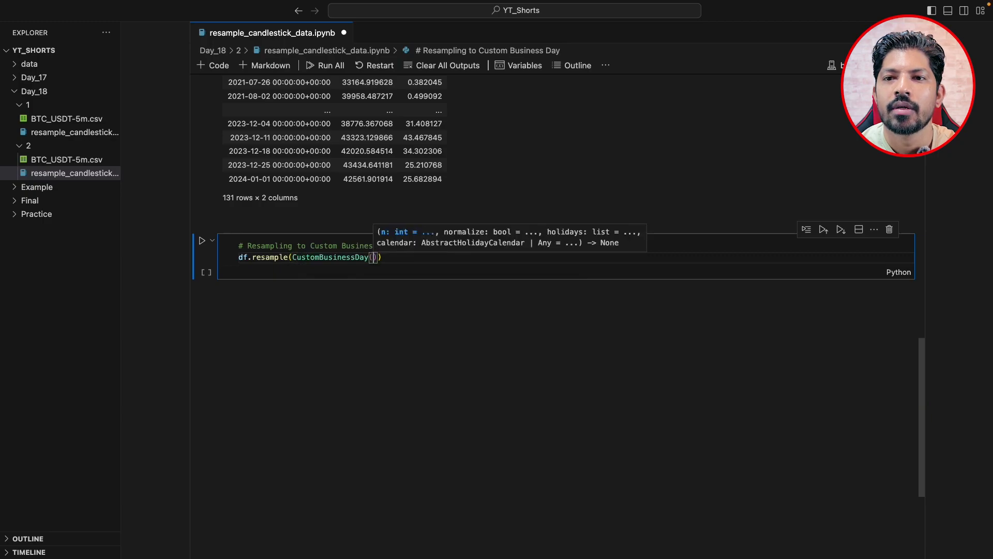
text(weekmask)
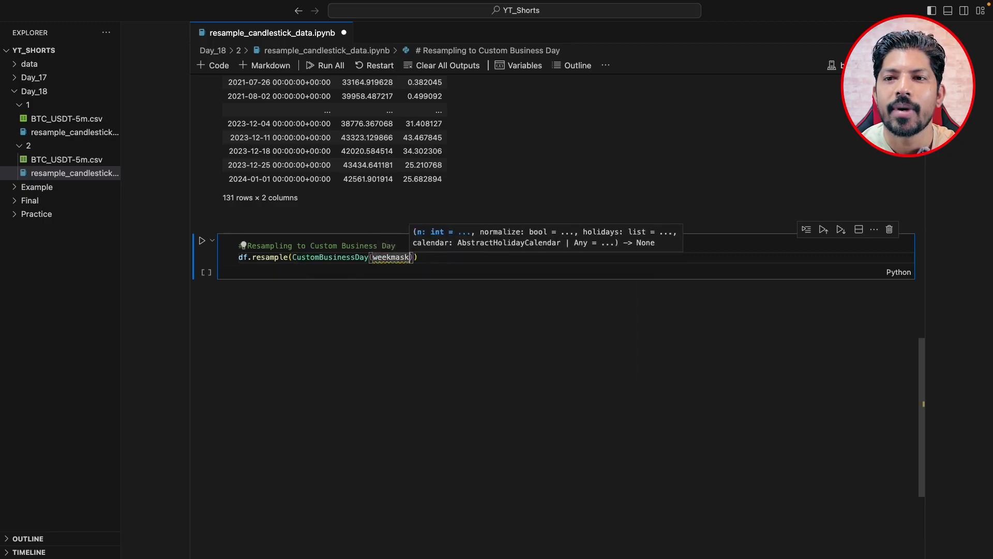
text(=)
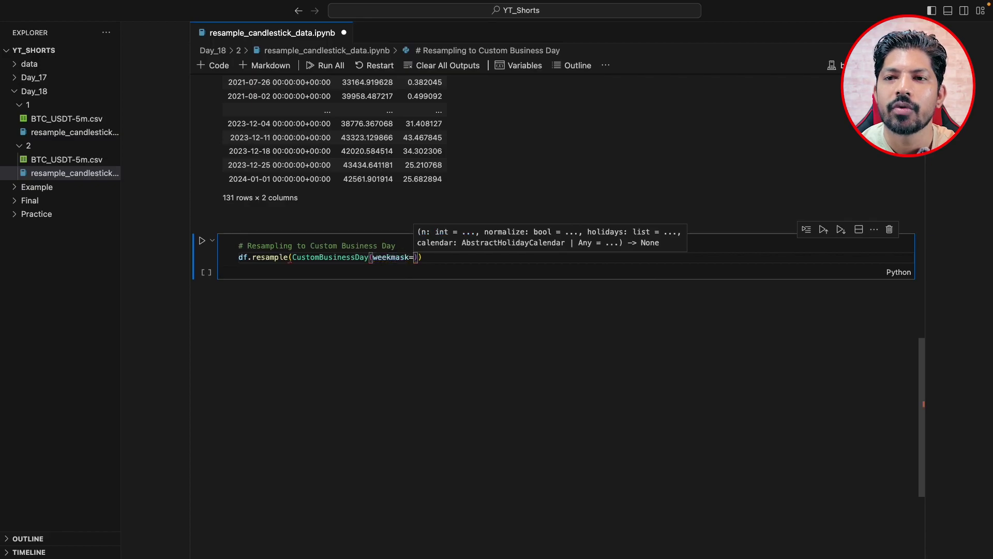
text(')
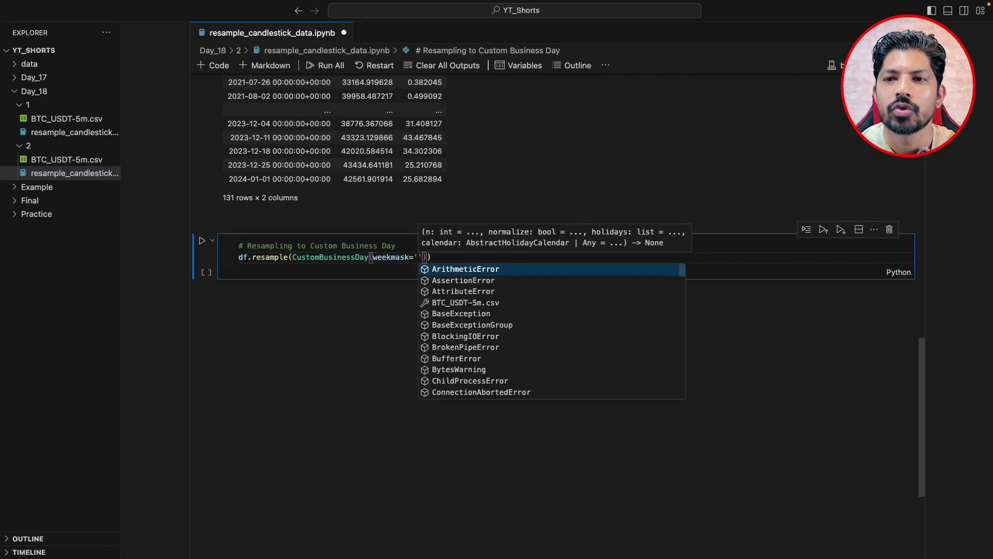
text(Mon Wed )
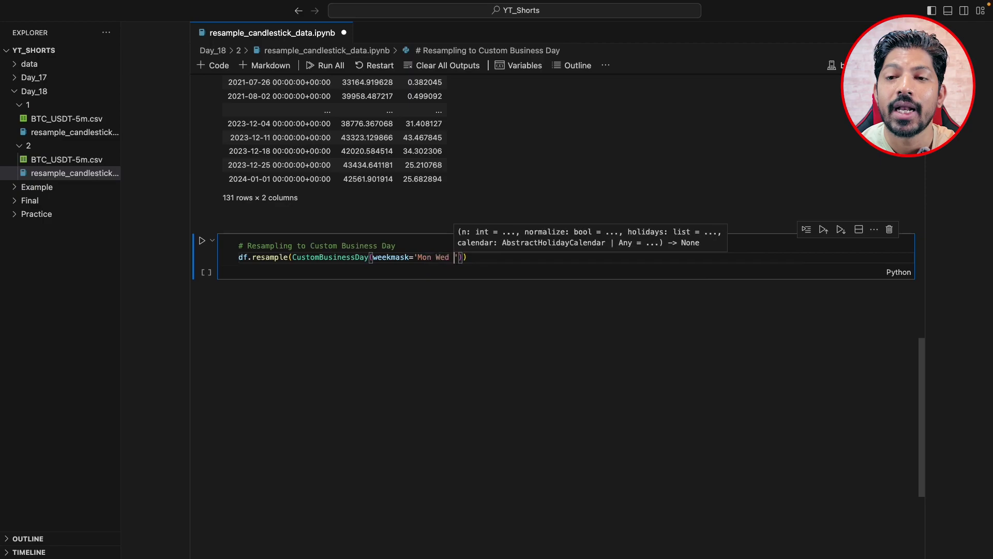
text(Fri )
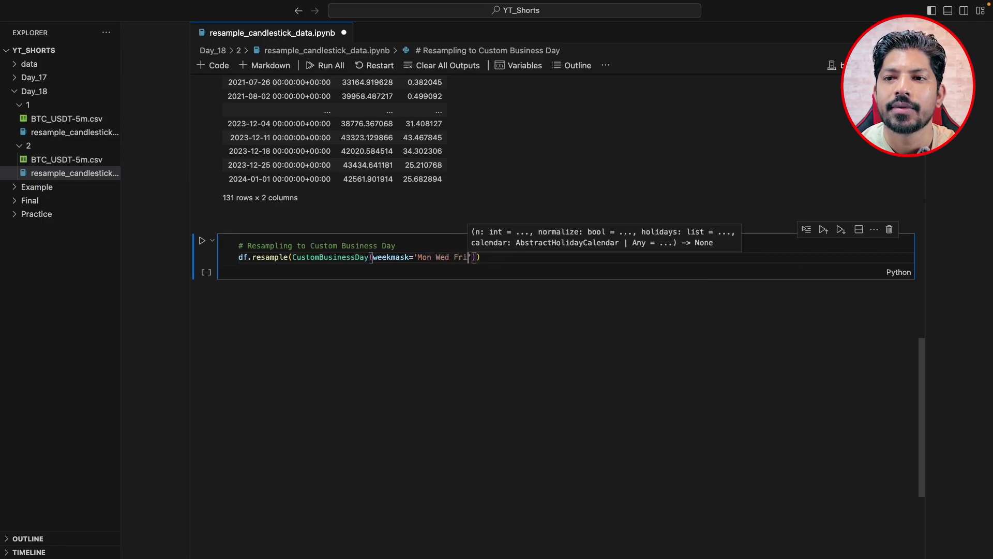
text(Sun)
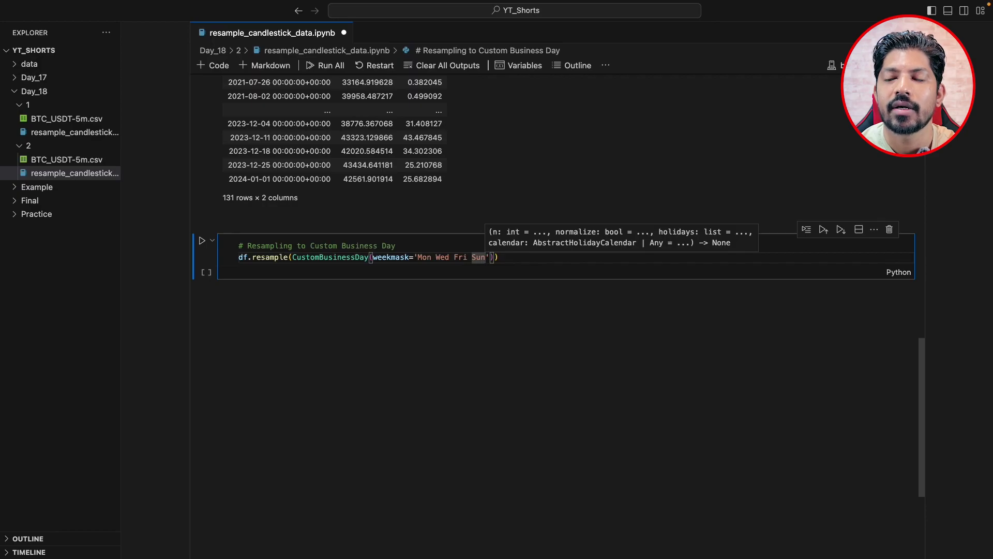
key(Right)
key(Right)
key(Right)
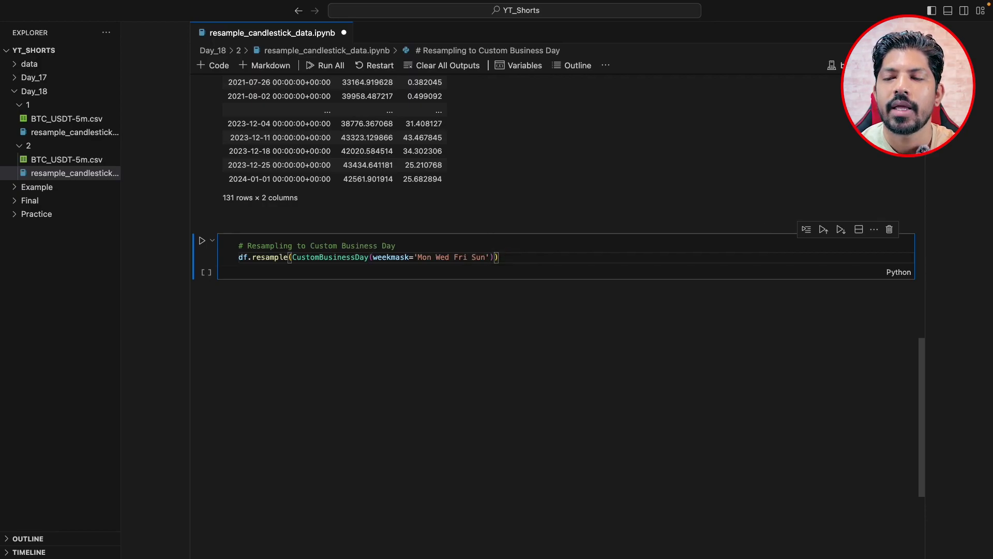
text(.)
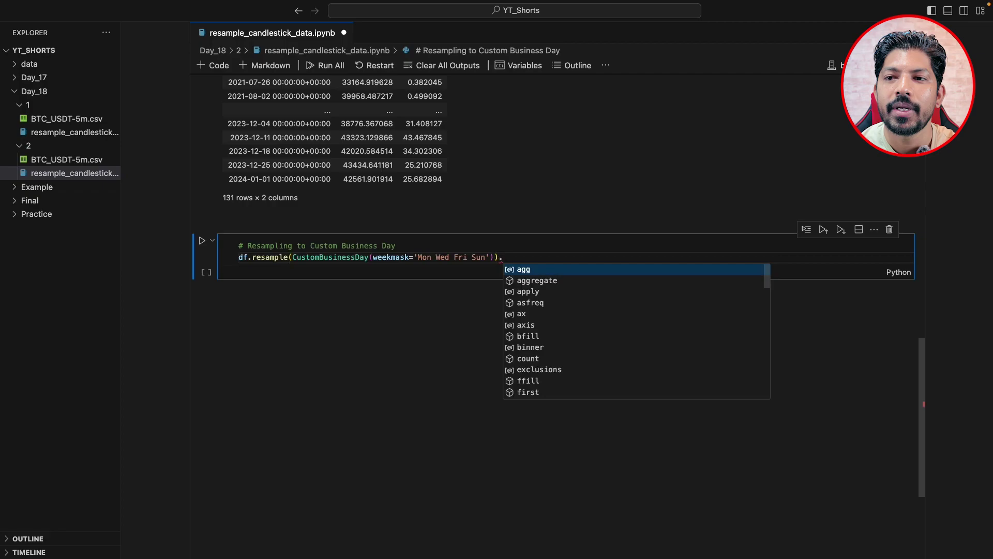
Step: Append .agg({'open':'mean', ...}) to the resample call, starting the volume key
key(Return)
text(({)
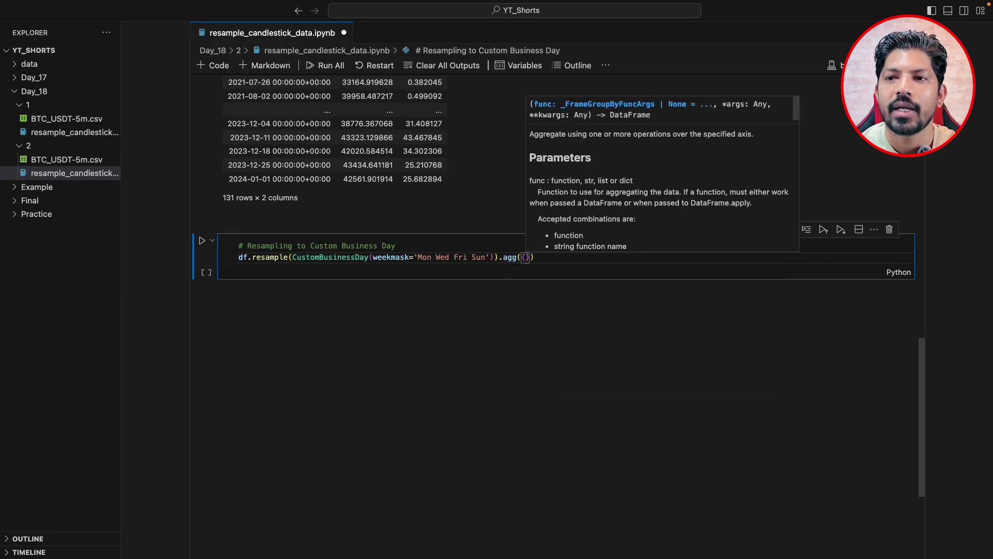
text(')
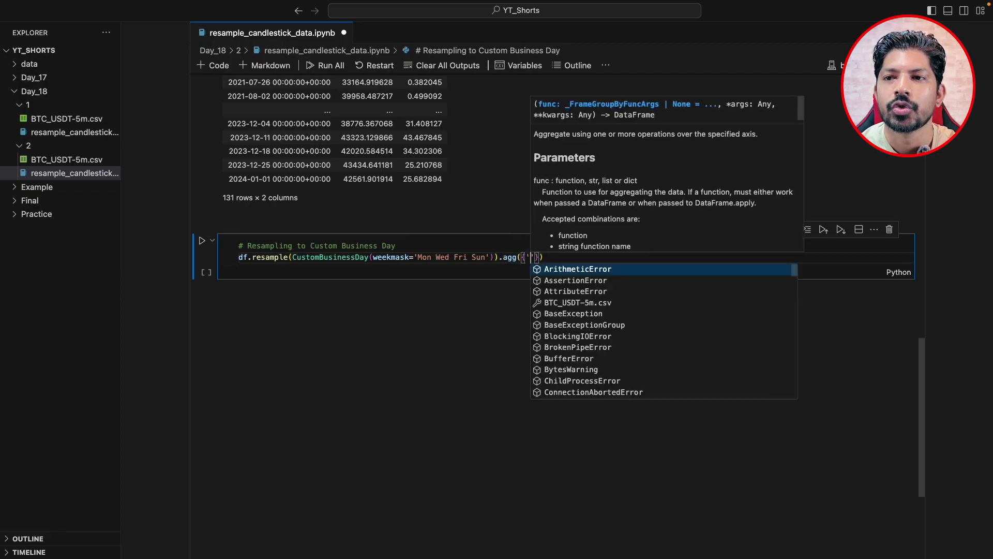
text(open':')
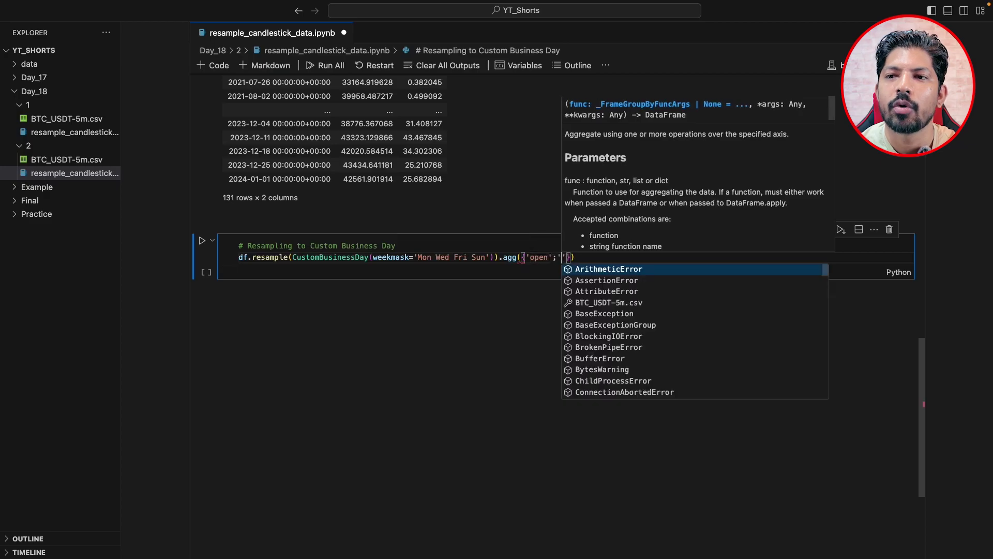
text(mean')
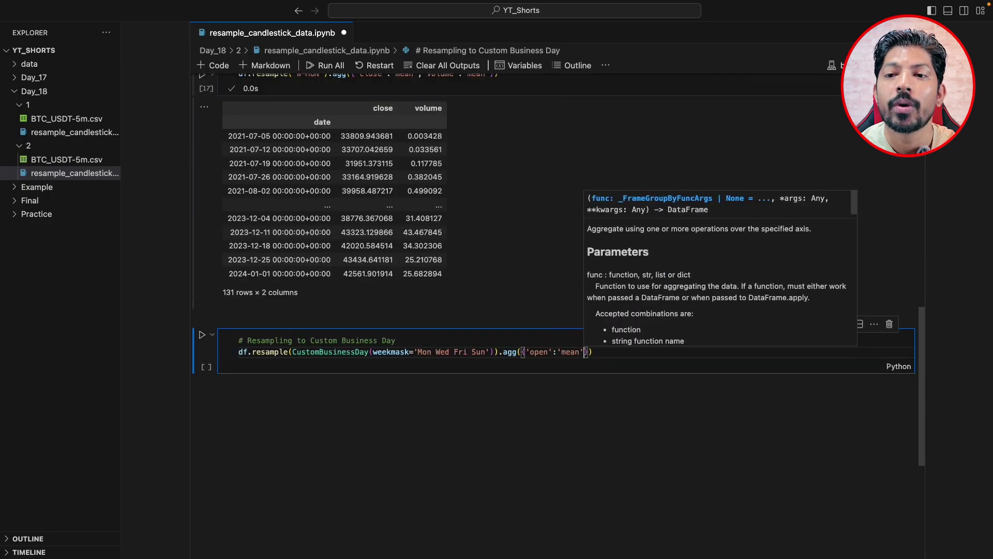
text(,vo)
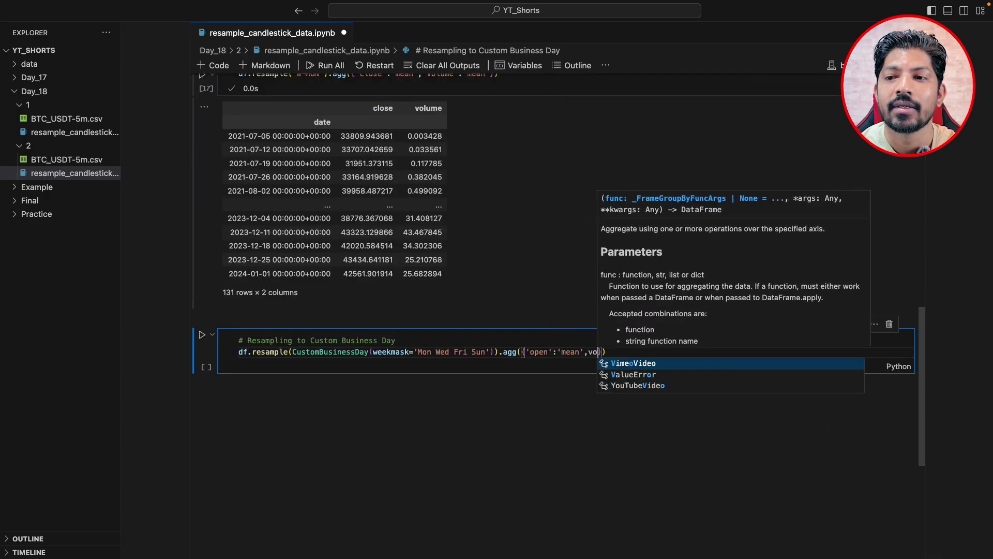
text(lume)
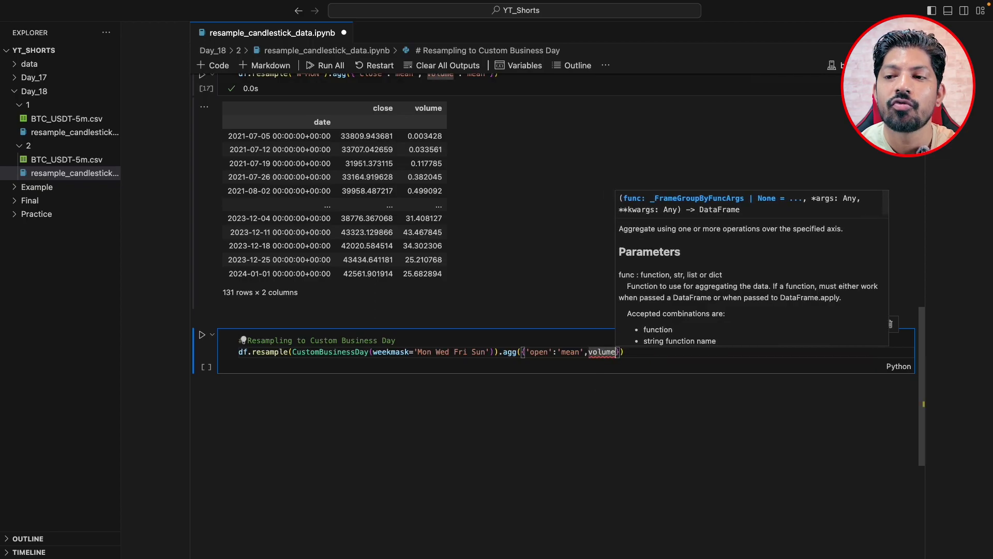
key(BackSpace)
key(BackSpace)
key(BackSpace)
text(')
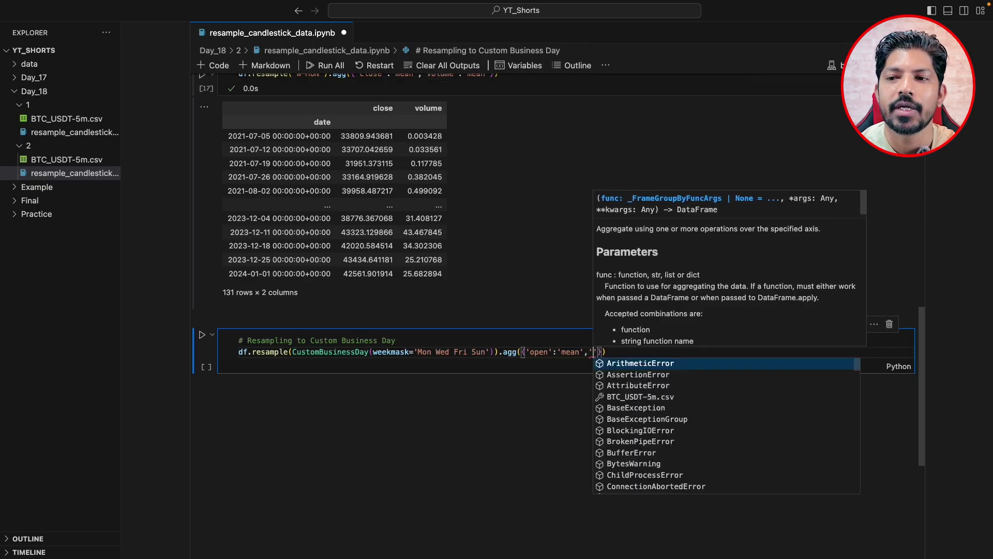
text(volume)
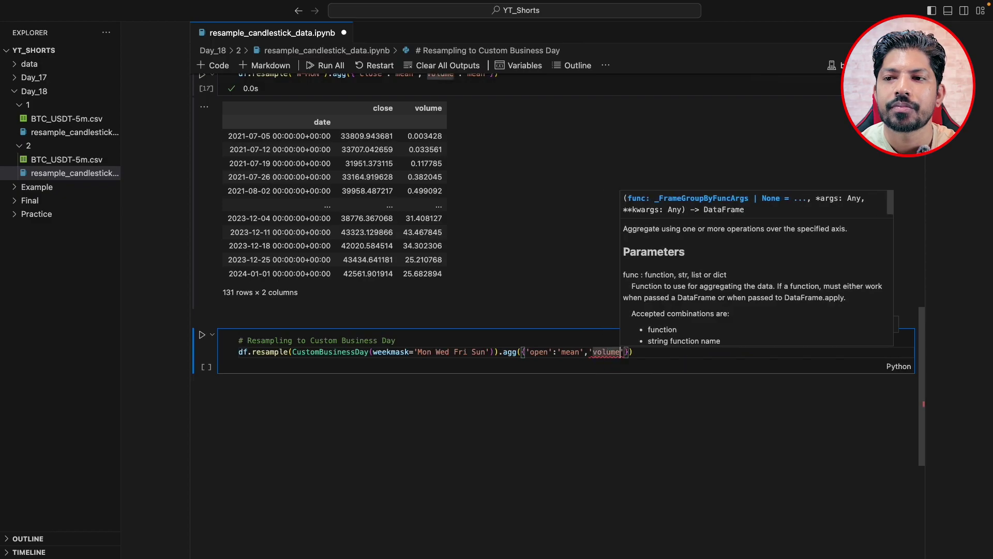
text(':'mean)
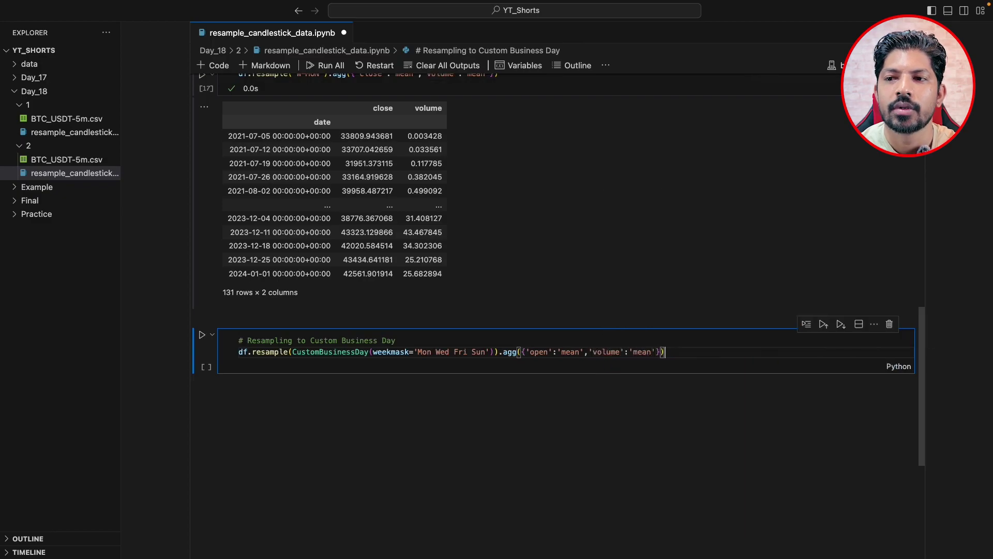
key(shift+Return)
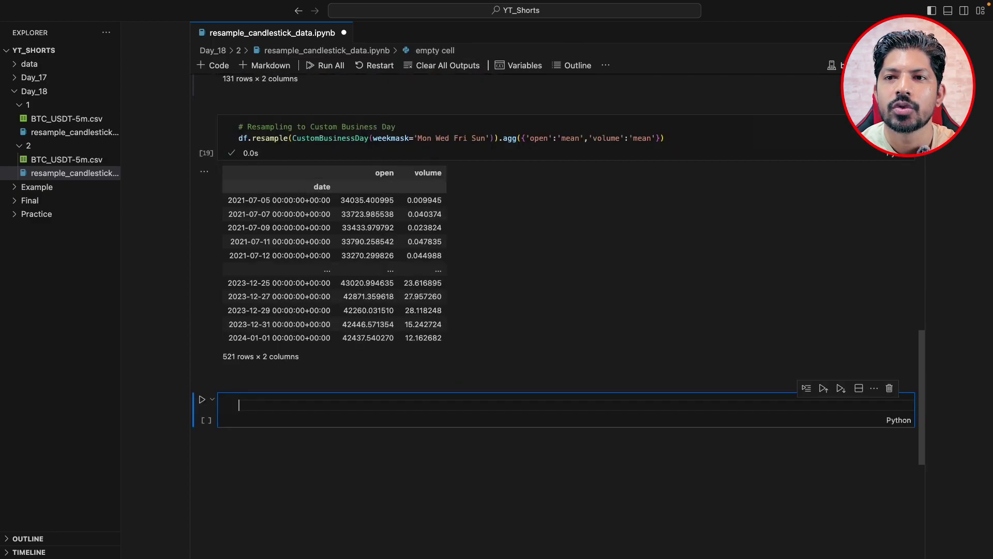
scroll(266, 322, up, 1)
scroll(266, 321, up, 2)
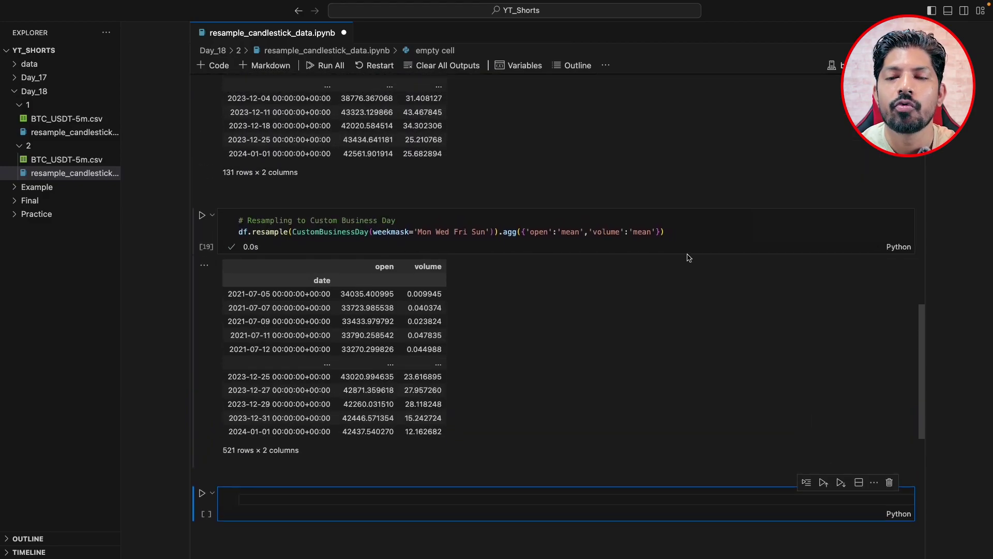
scroll(687, 257, up, 10)
scroll(687, 257, up, 5)
scroll(687, 257, up, 3)
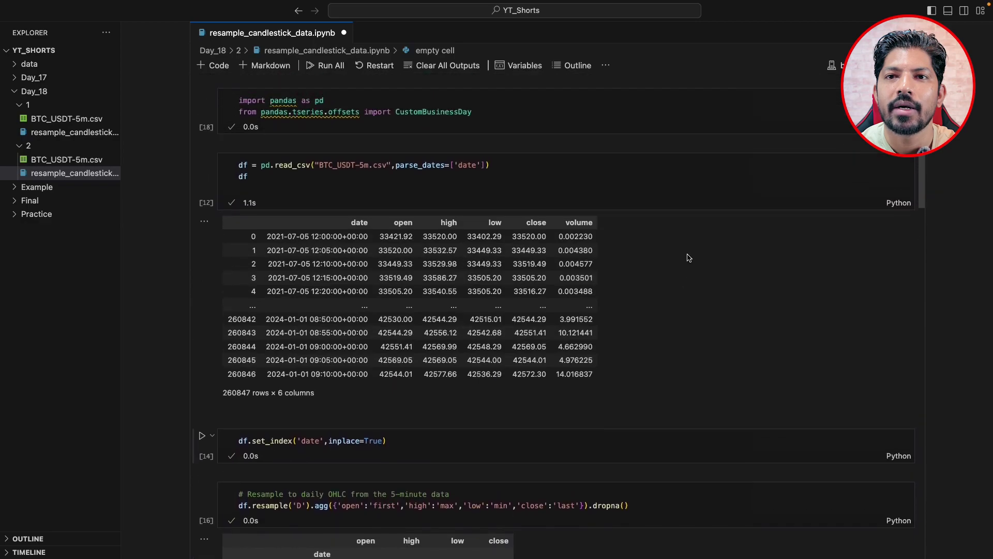
scroll(620, 299, down, 5)
scroll(620, 300, down, 5)
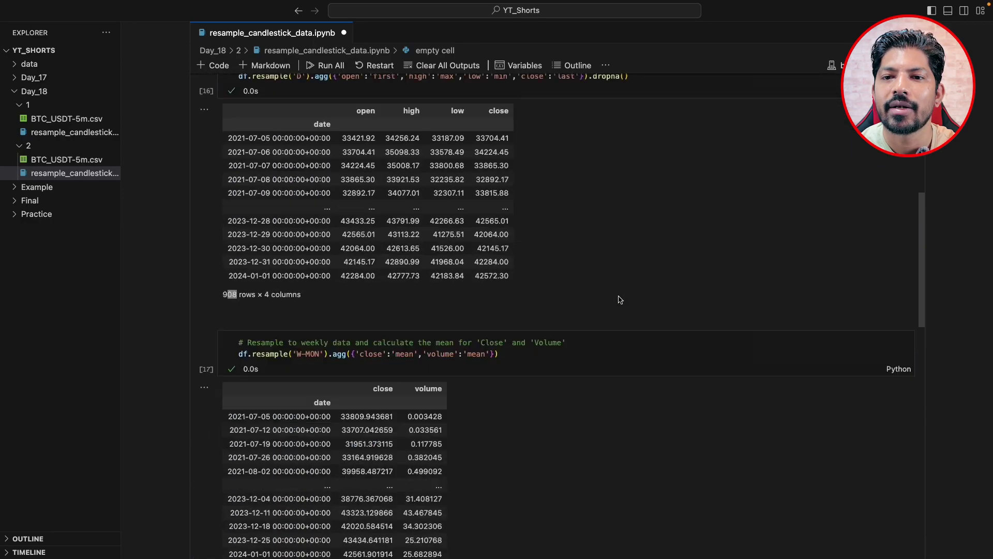
scroll(619, 300, down, 5)
scroll(620, 300, down, 3)
scroll(619, 299, up, 15)
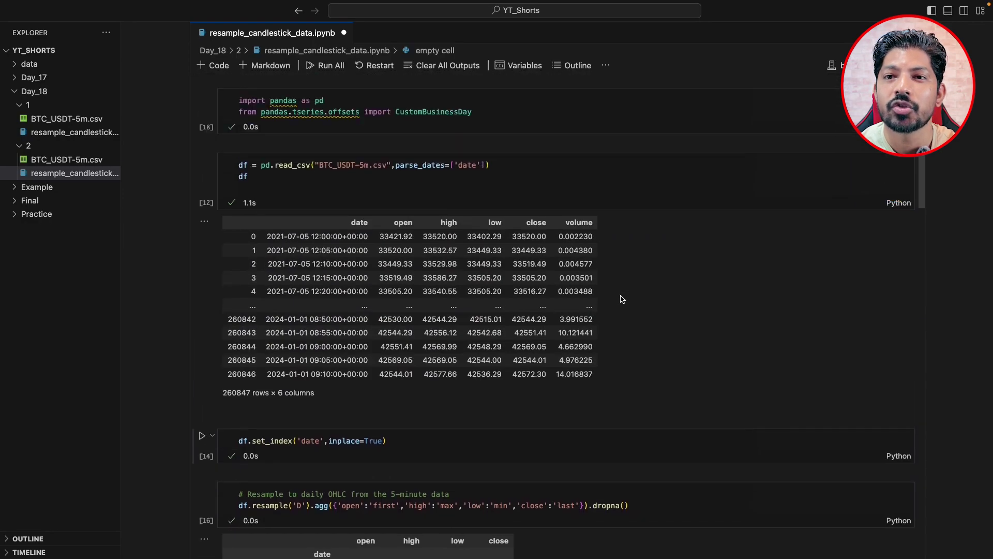
scroll(620, 299, down, 2)
scroll(621, 299, down, 1)
scroll(621, 298, down, 10)
scroll(621, 296, down, 2)
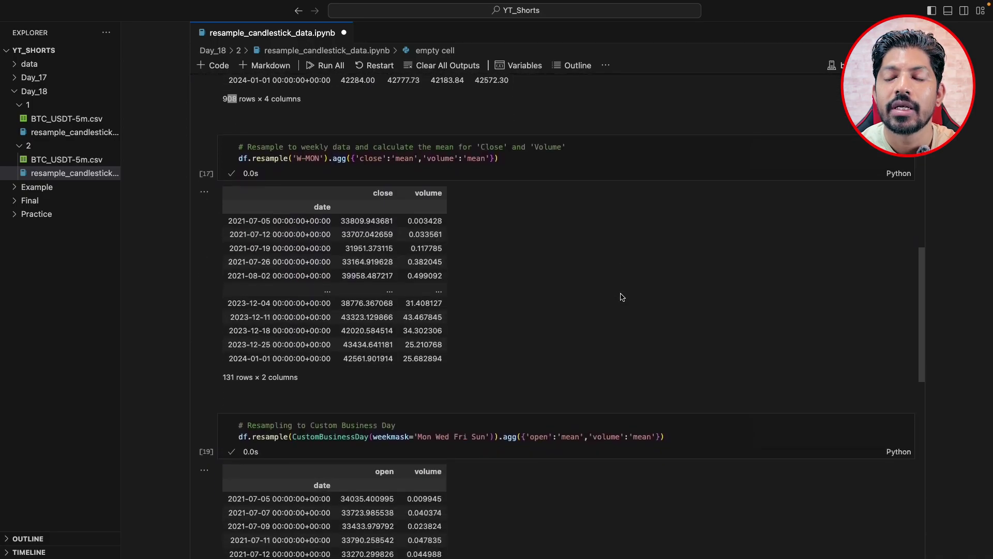
scroll(621, 296, down, 3)
scroll(621, 291, down, 3)
scroll(621, 291, down, 1)
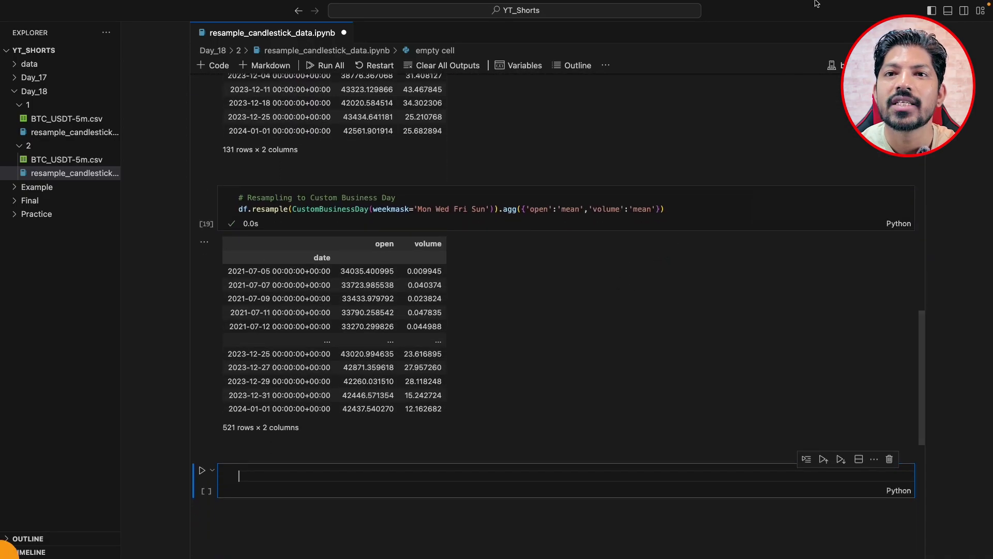